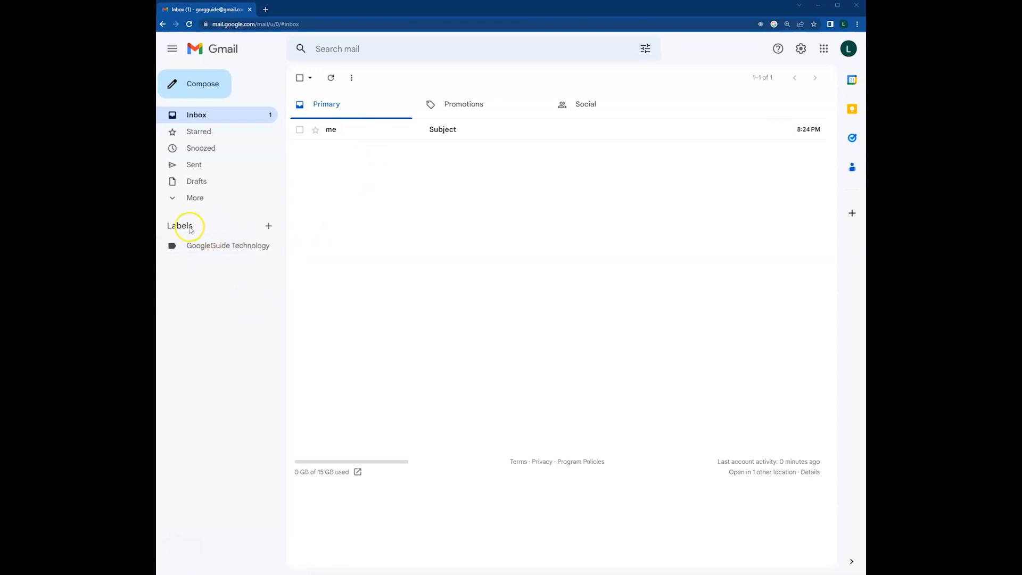
Create a new label called 'Test Label' and open its label view.
click(269, 226)
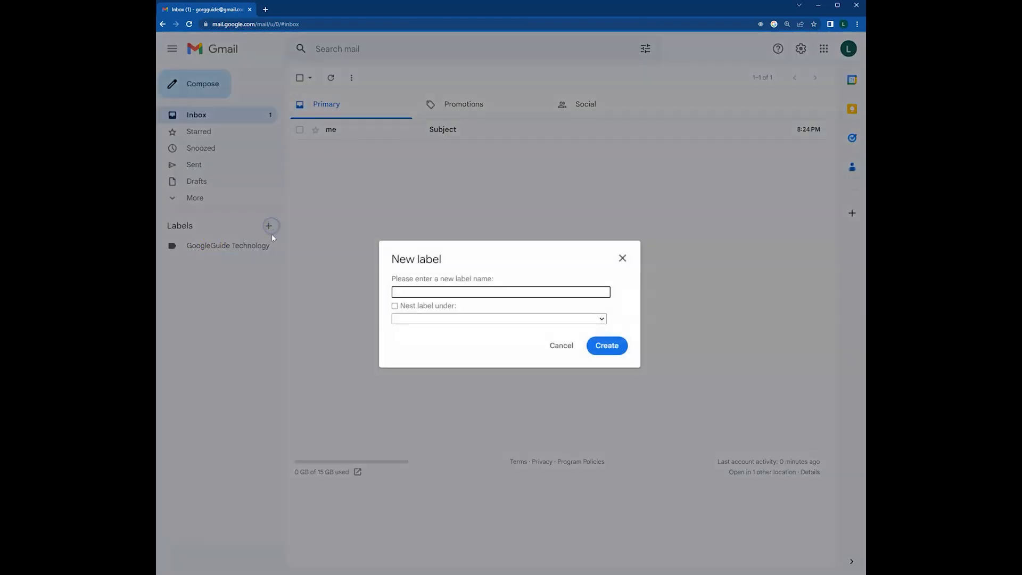
click(420, 293)
click(610, 348)
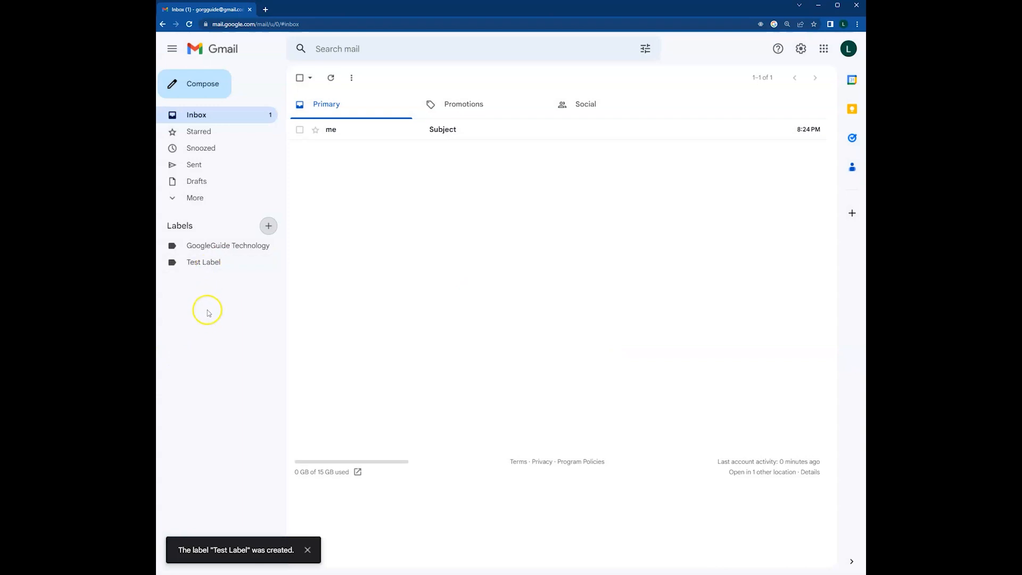
click(209, 262)
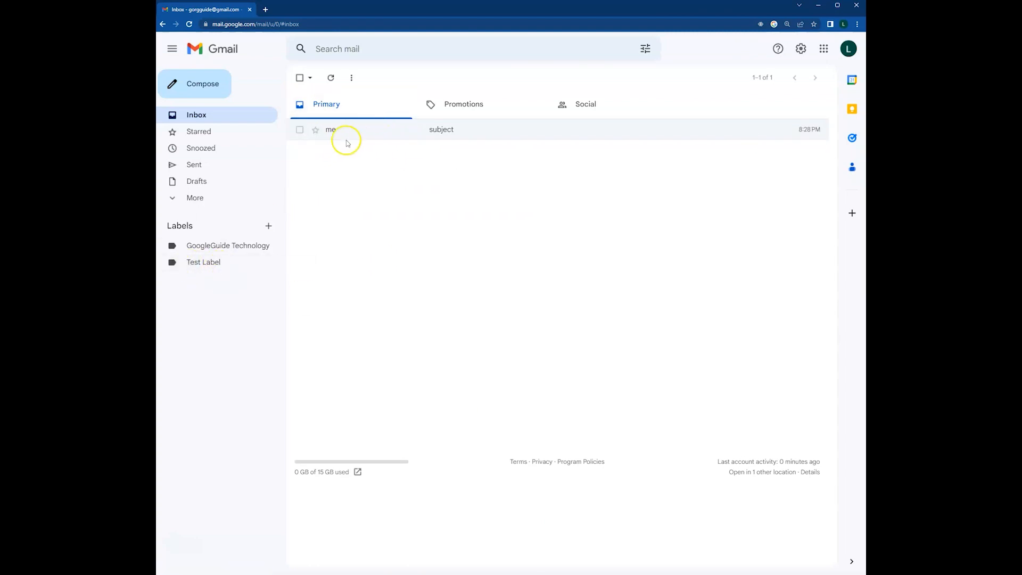
Move the 'subject' message into Test Label, confirm it's listed there, then return to the inbox.
click(376, 134)
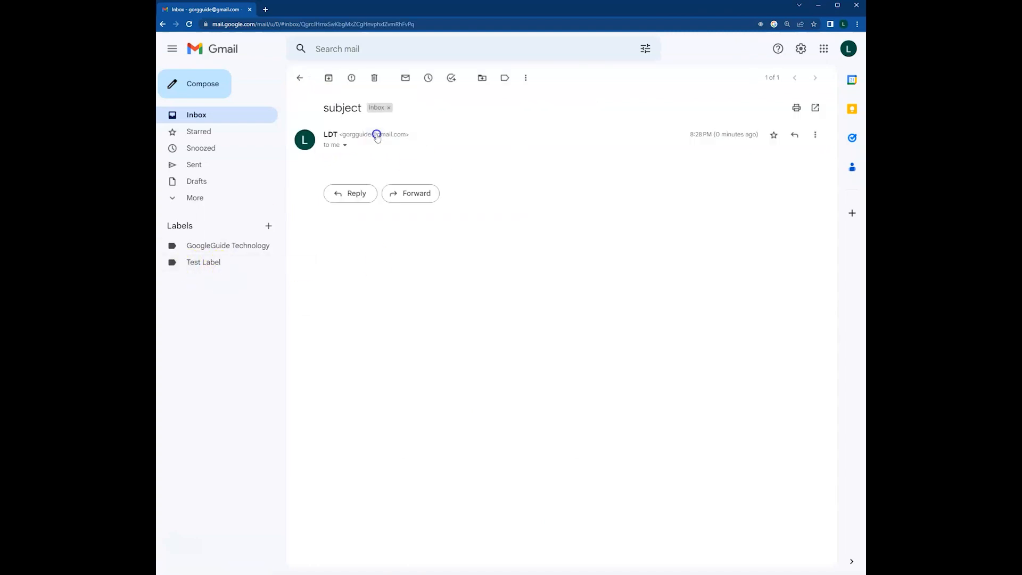
click(483, 80)
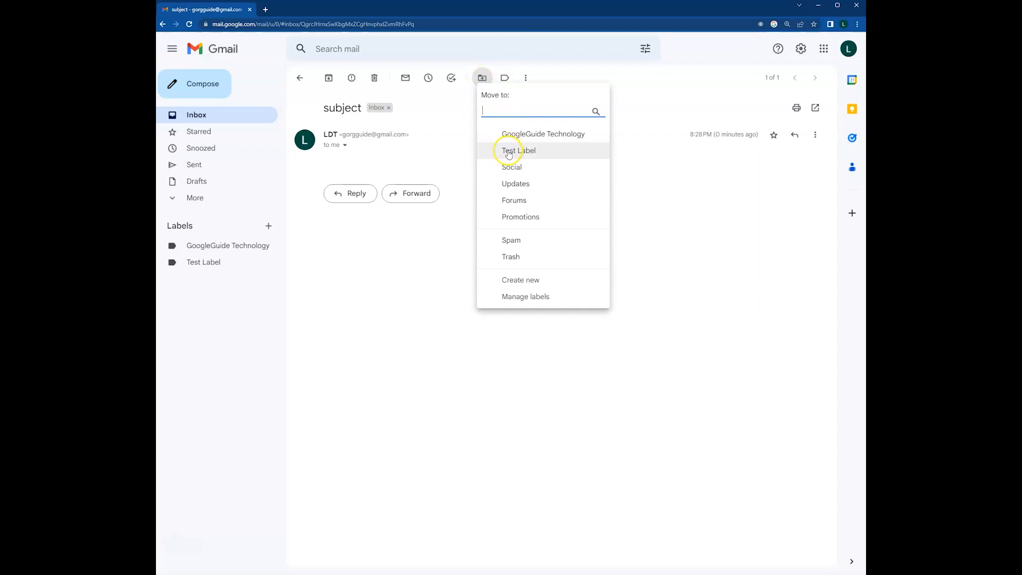
click(528, 152)
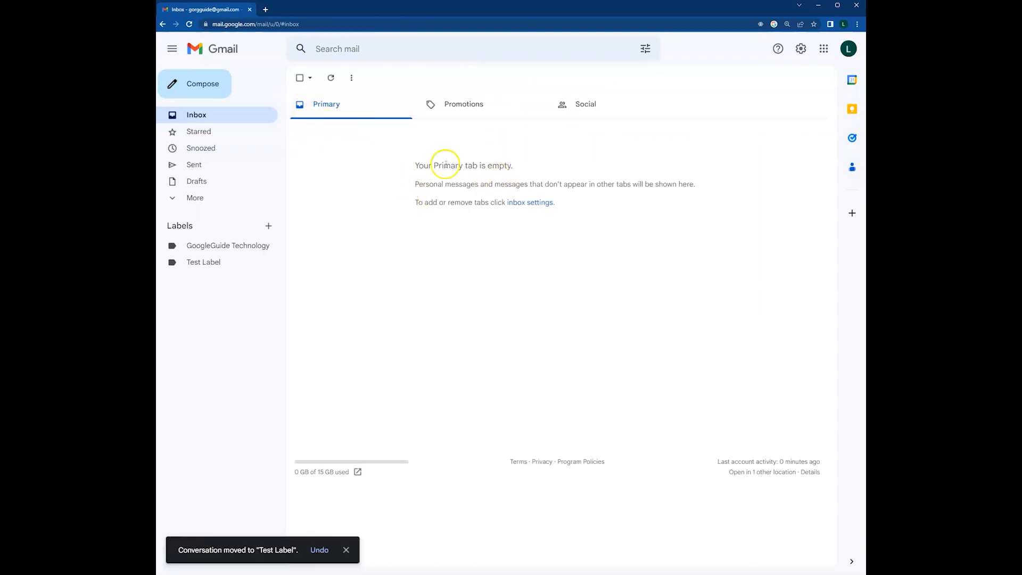
click(202, 267)
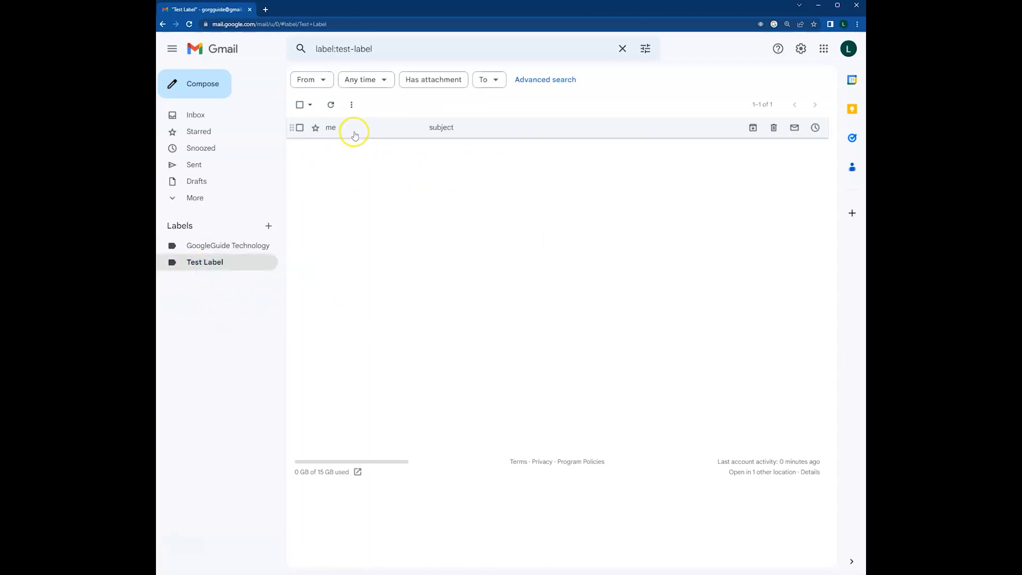
click(195, 118)
click(362, 163)
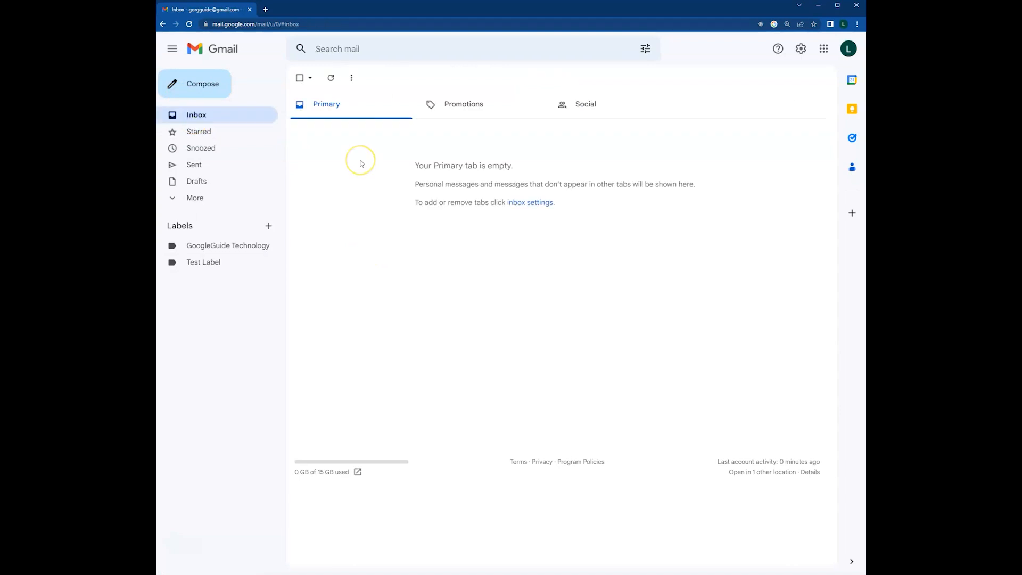
click(362, 168)
Create a filter that applies Test Label to all mail from the sender's e-mail address.
click(646, 50)
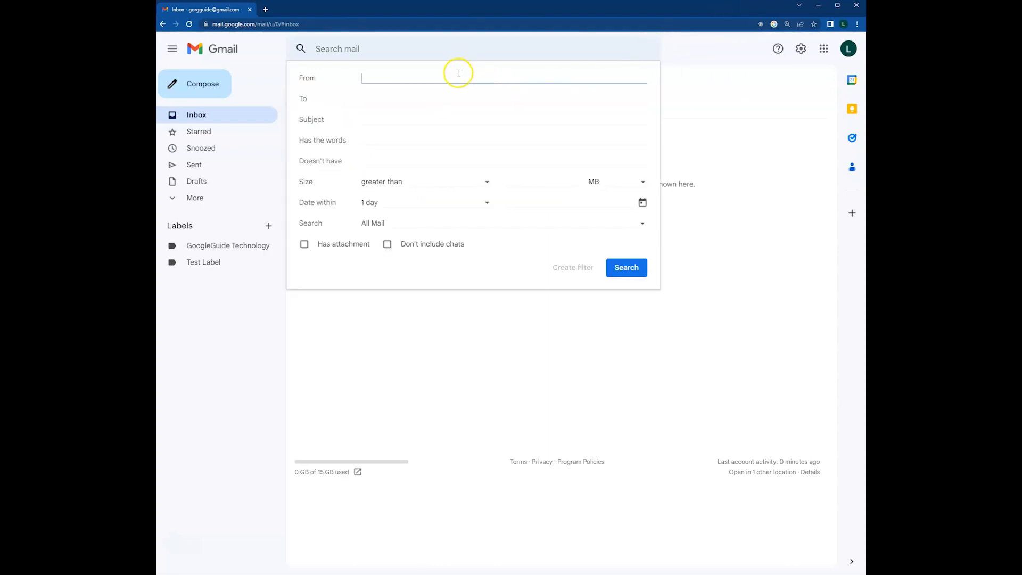
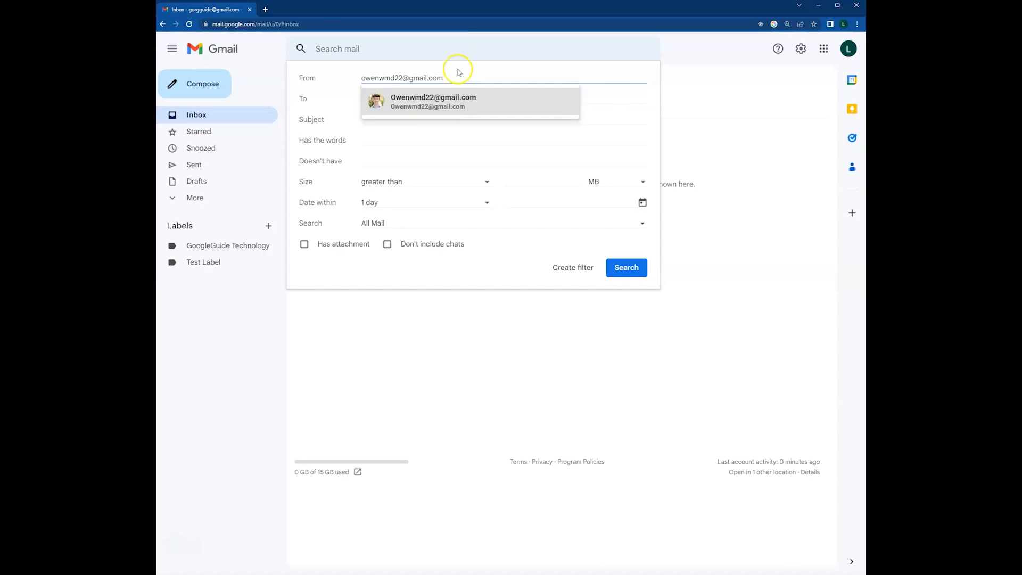
click(459, 101)
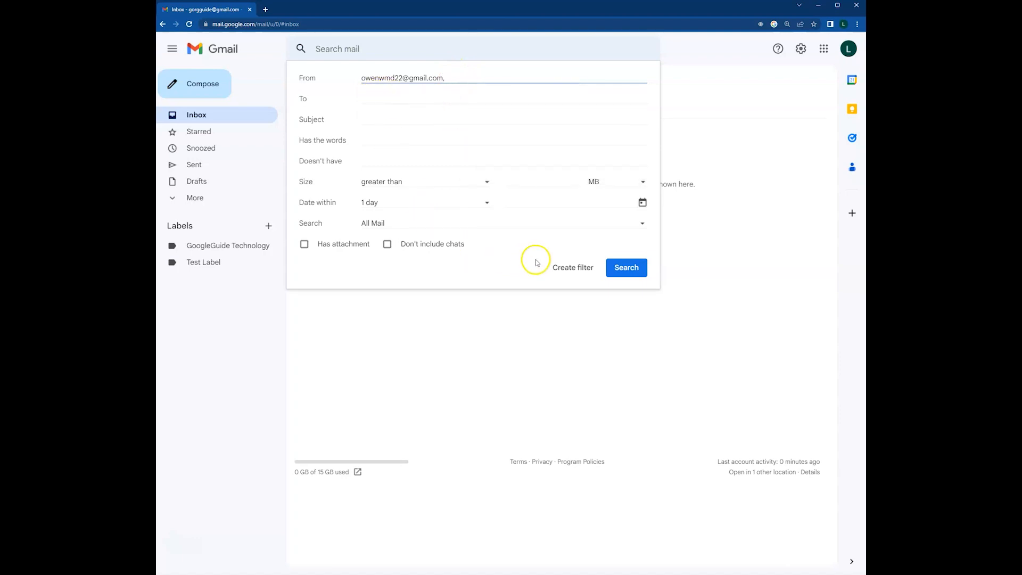
click(569, 269)
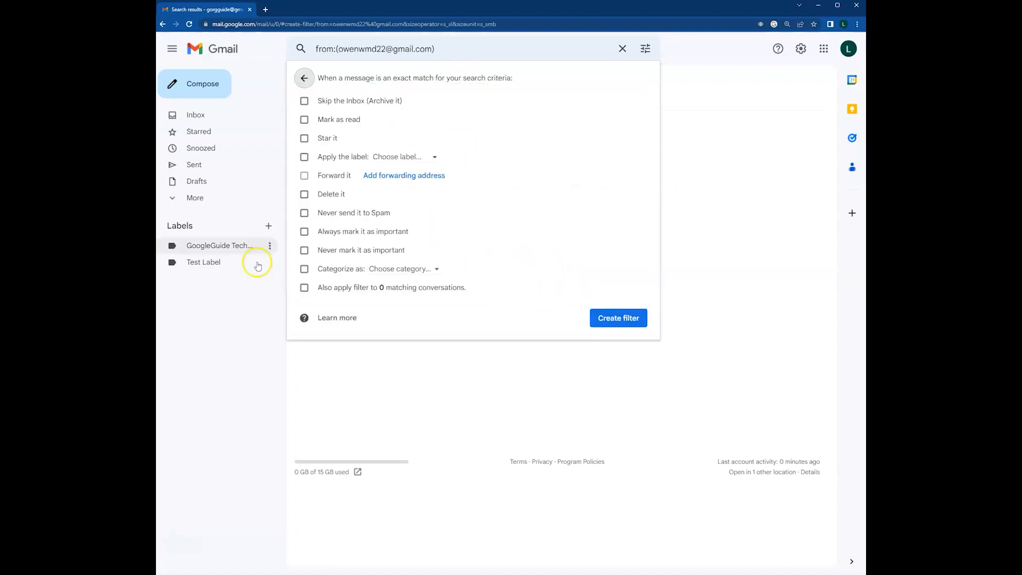
click(423, 157)
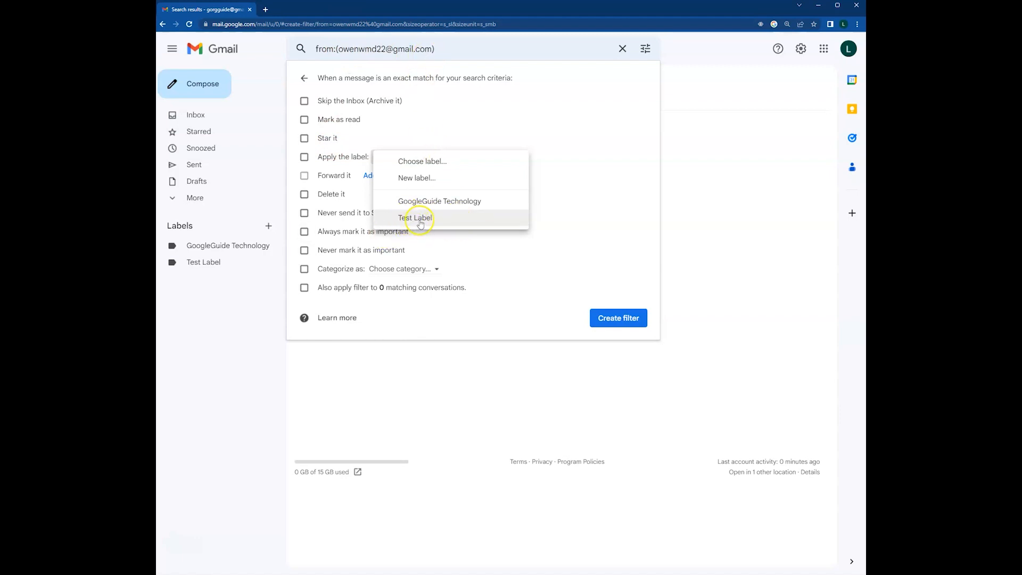
click(415, 218)
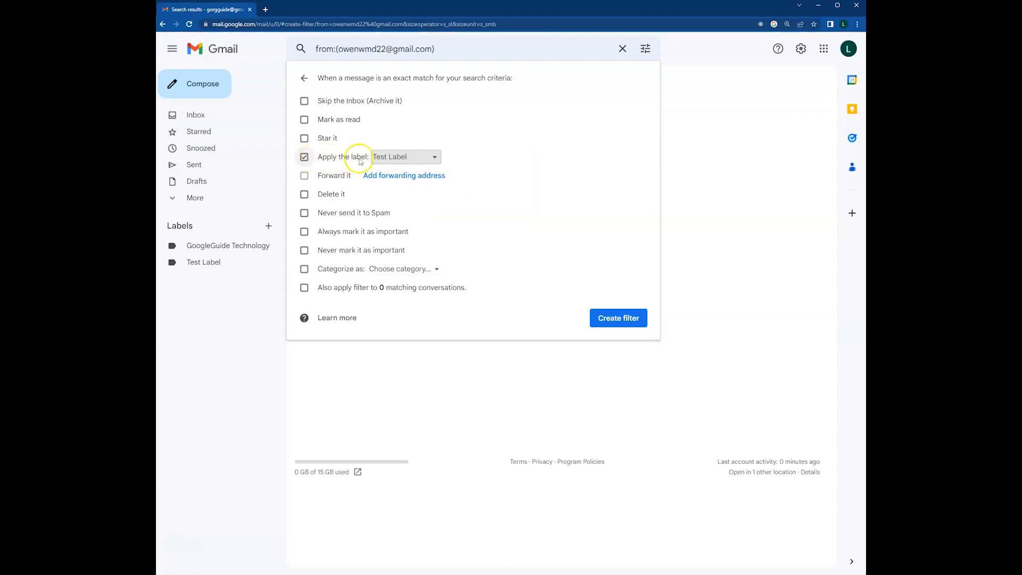
click(618, 318)
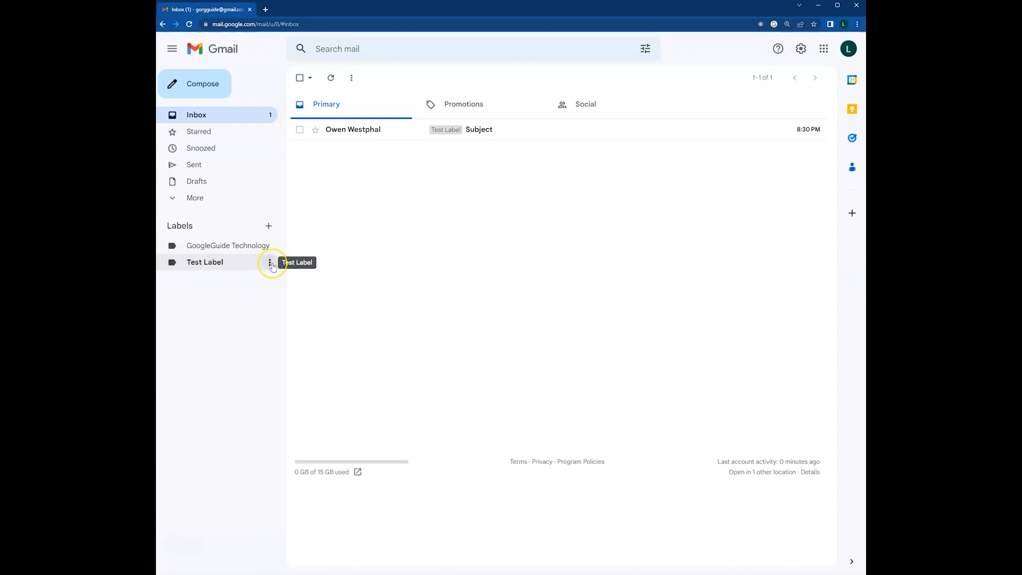
Set the Test Label colour to orange.
click(271, 263)
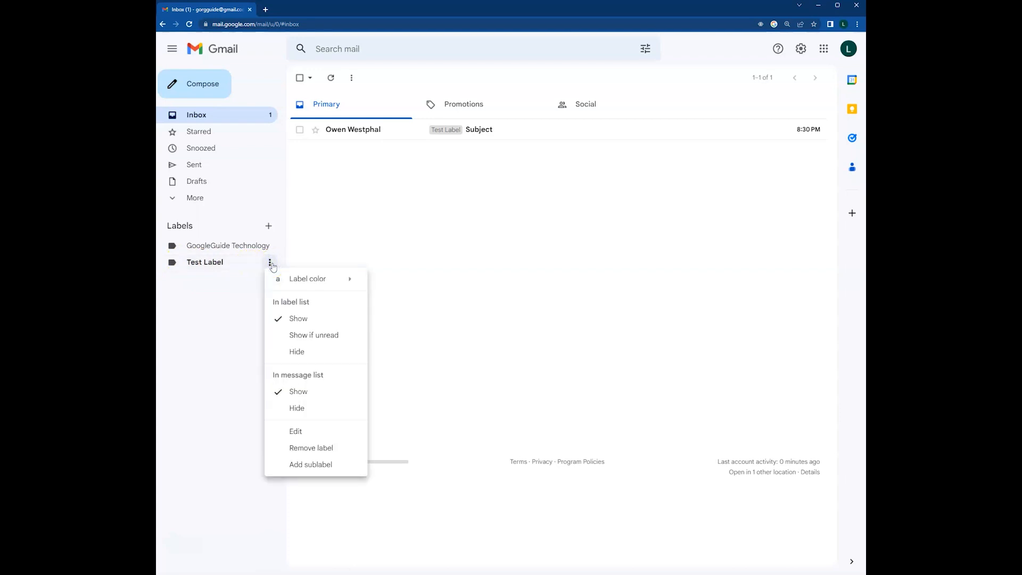
click(304, 279)
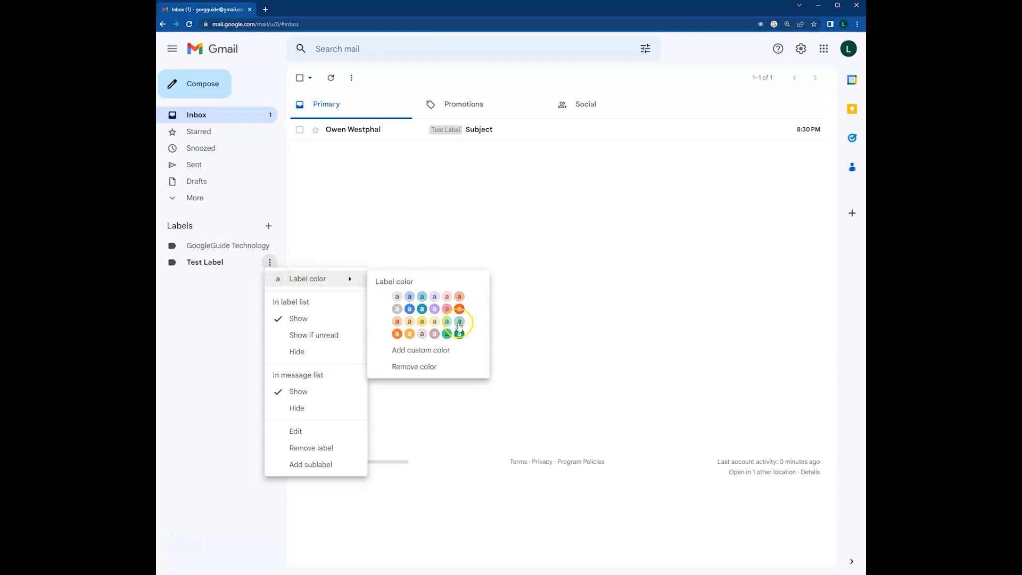
click(396, 334)
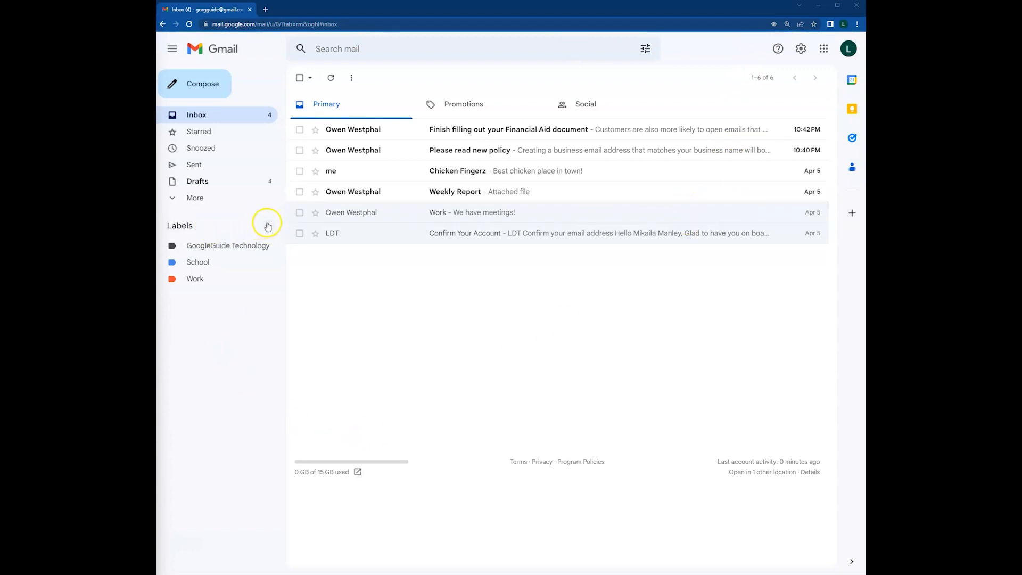
Create the label '[Awaiting Response]', adding the bracket to the typed name.
click(269, 226)
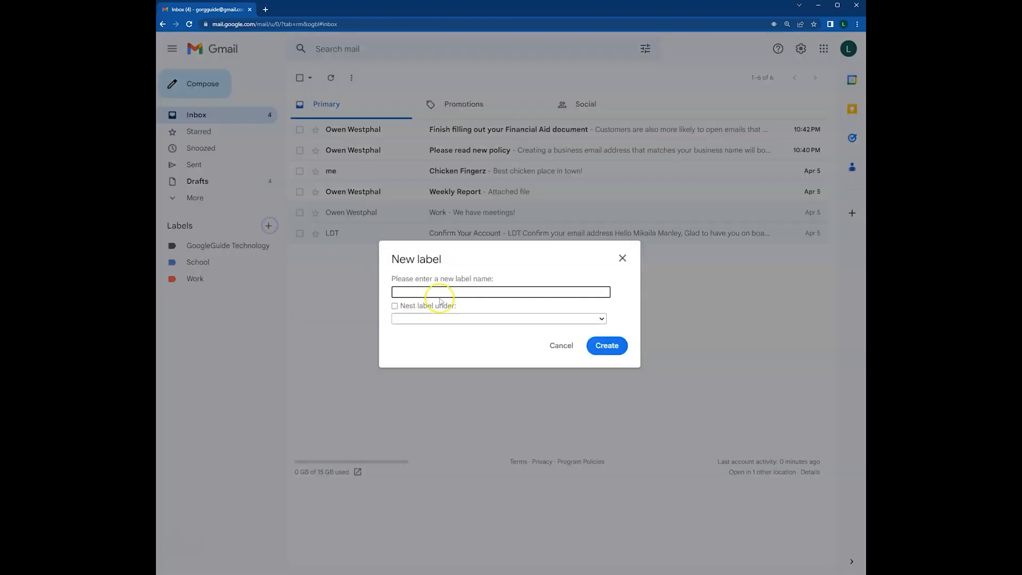
text(Awaiting Response)
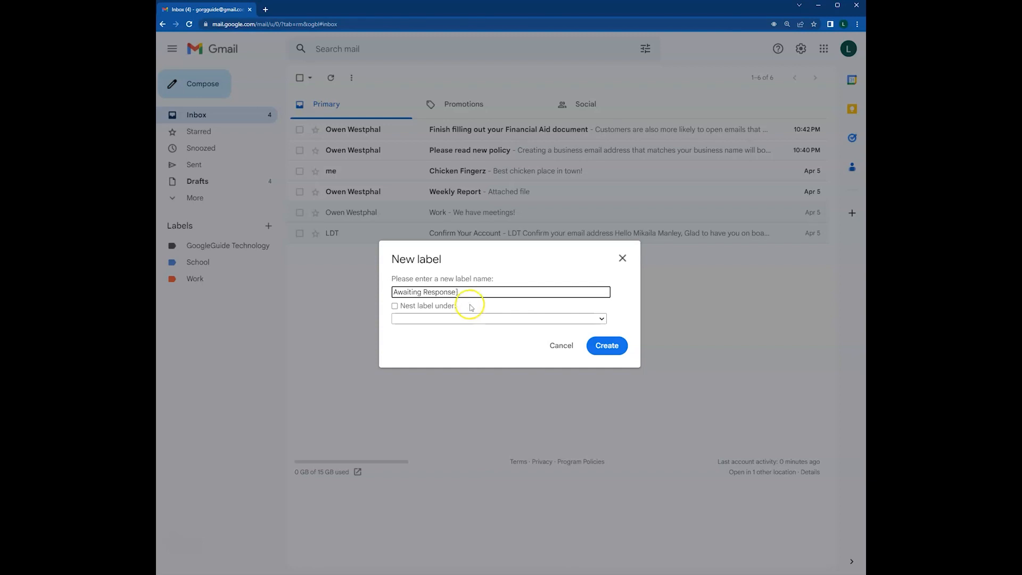
click(394, 293)
text([)
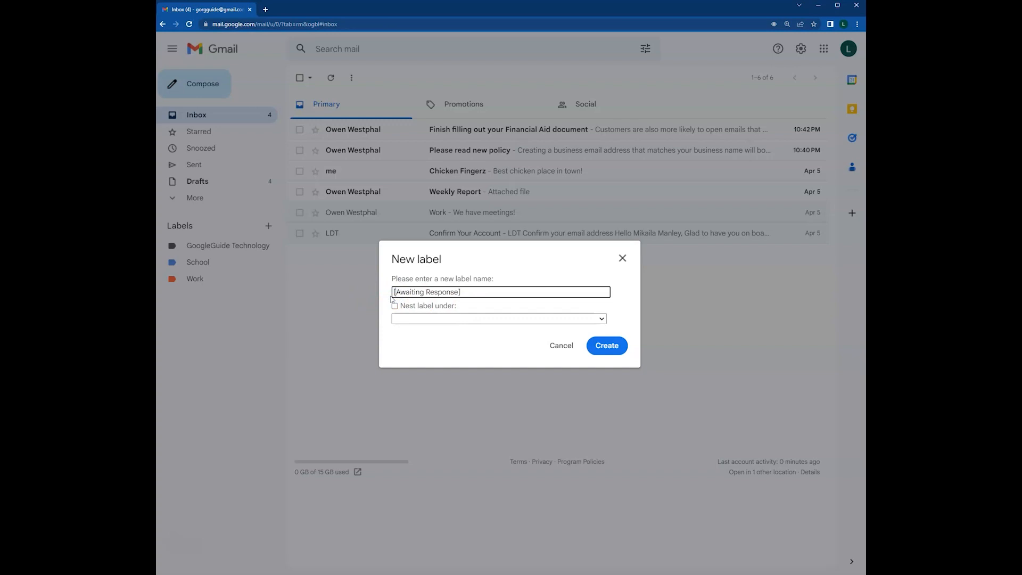
click(603, 345)
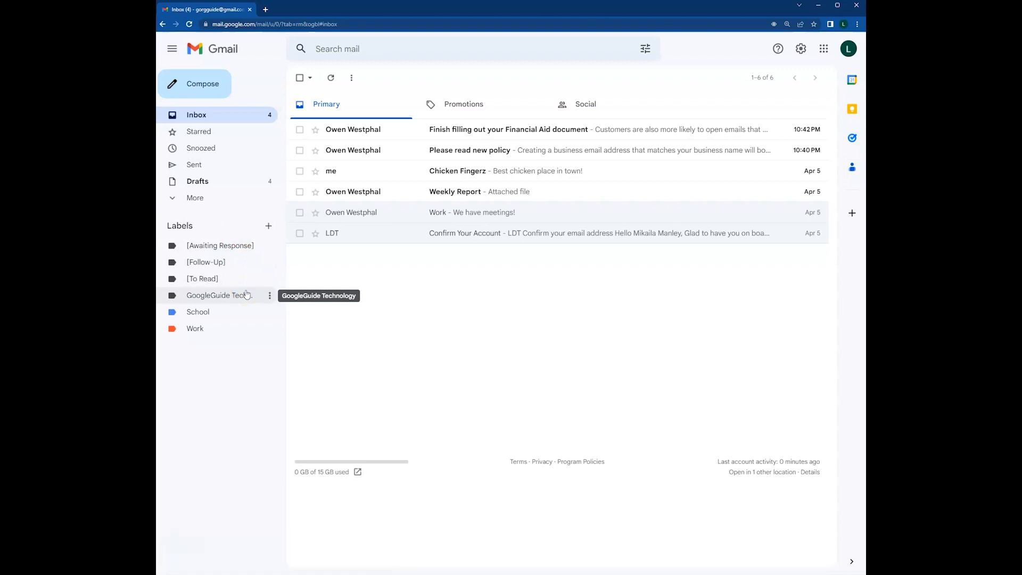
Colour [Awaiting Response] light blue and [Follow-Up] yellow, then bring up [To Read]'s options.
click(269, 246)
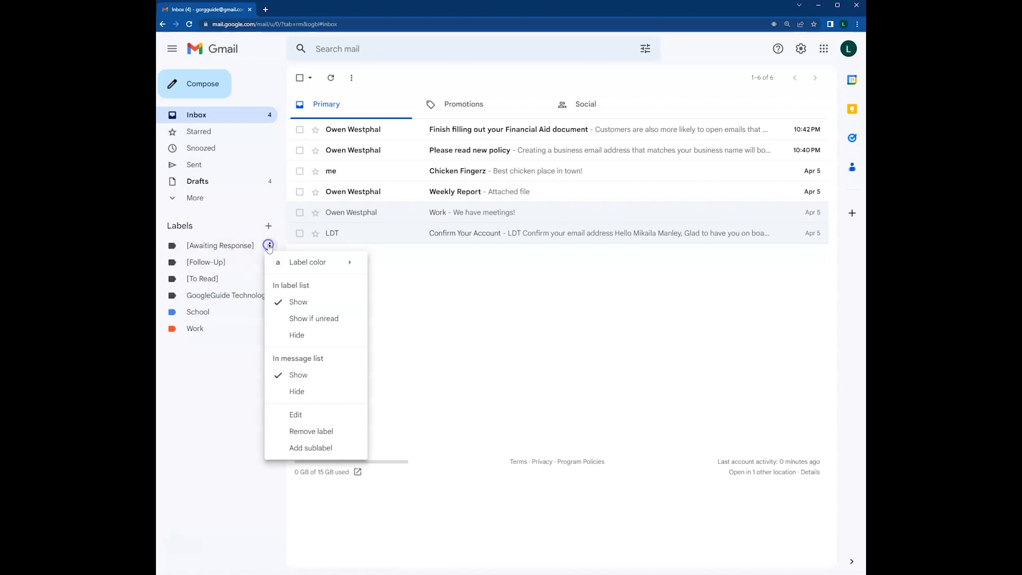
mouse_move(318, 262)
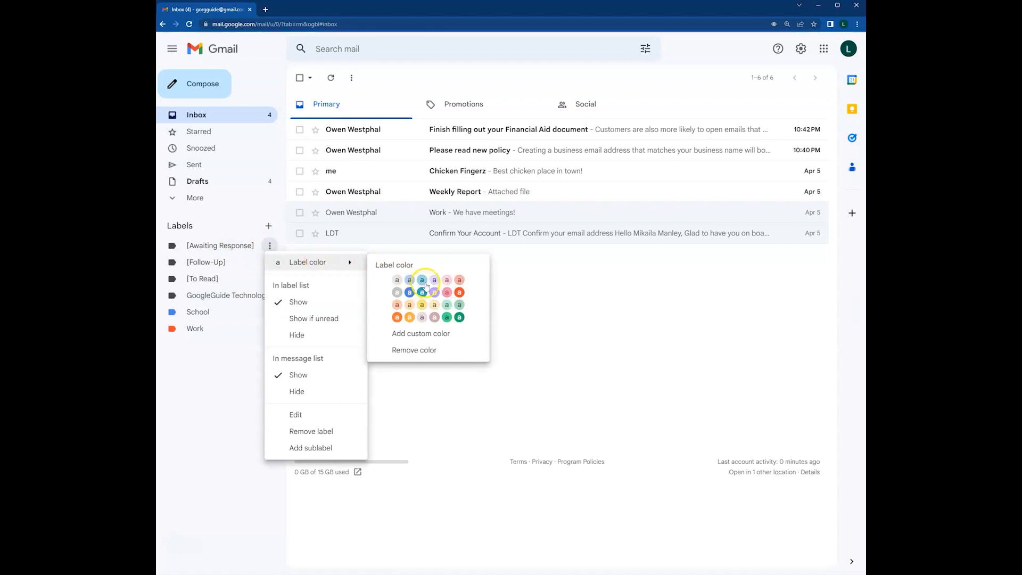
click(422, 280)
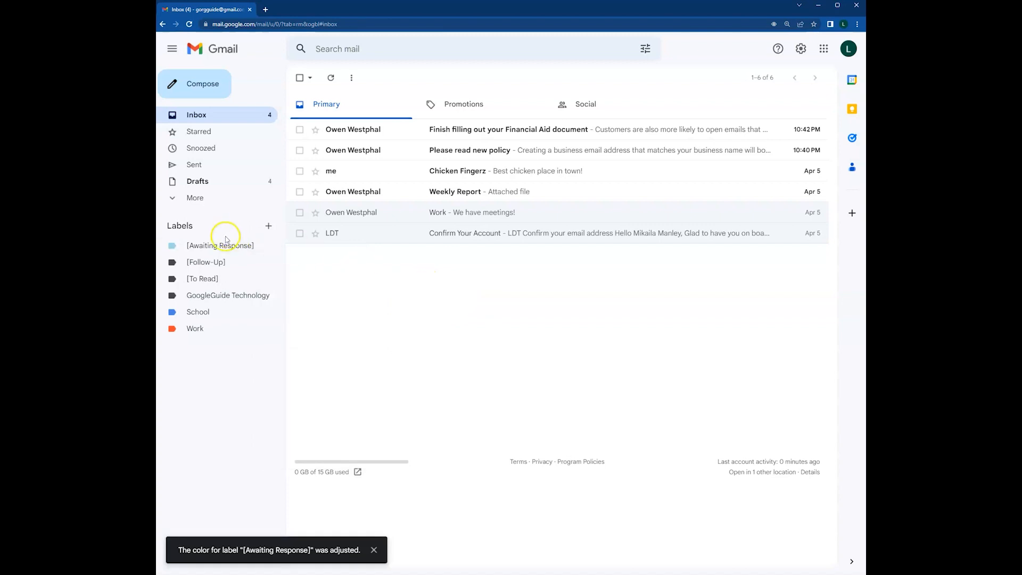
click(269, 262)
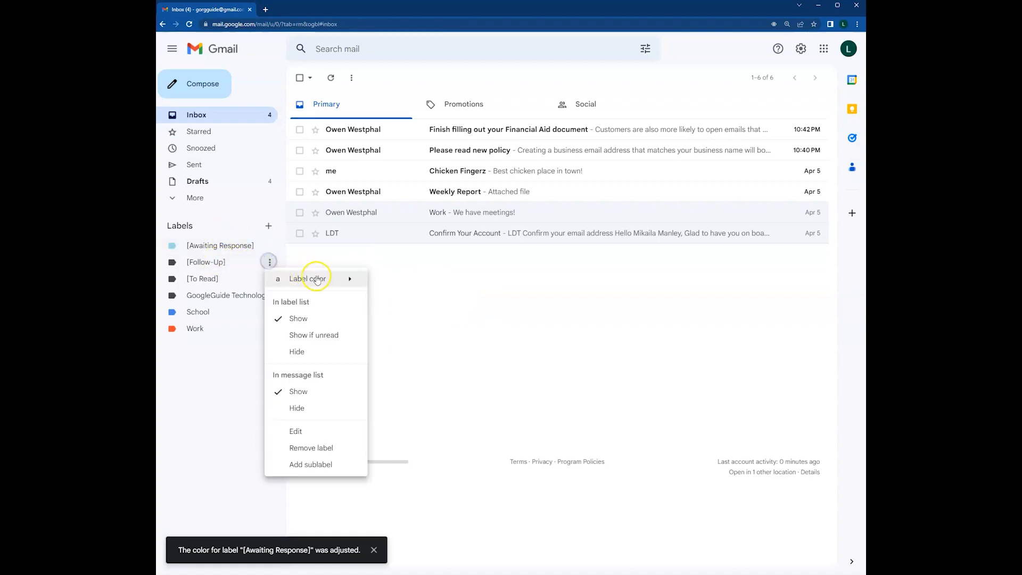
mouse_move(342, 284)
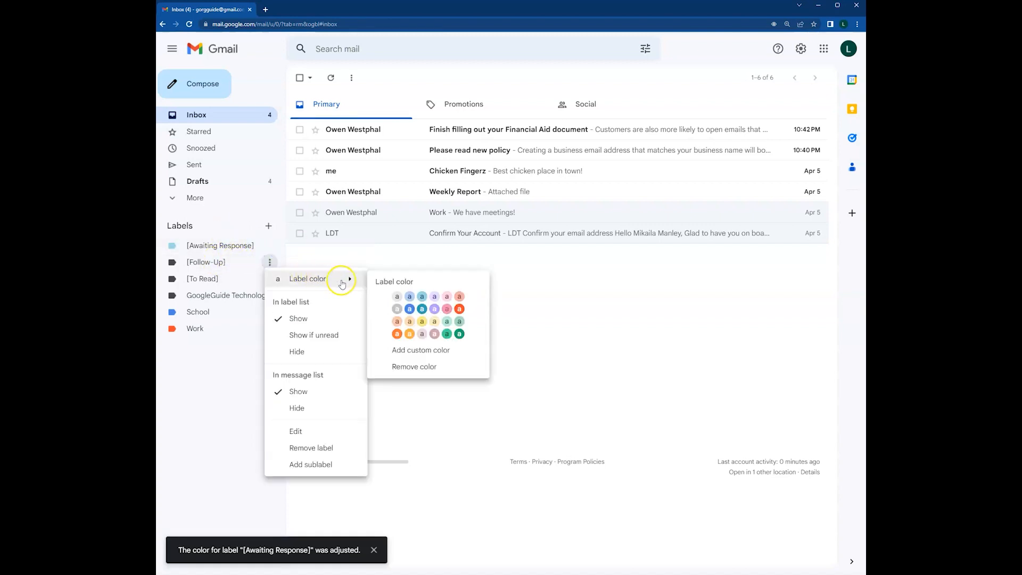
click(422, 322)
click(269, 281)
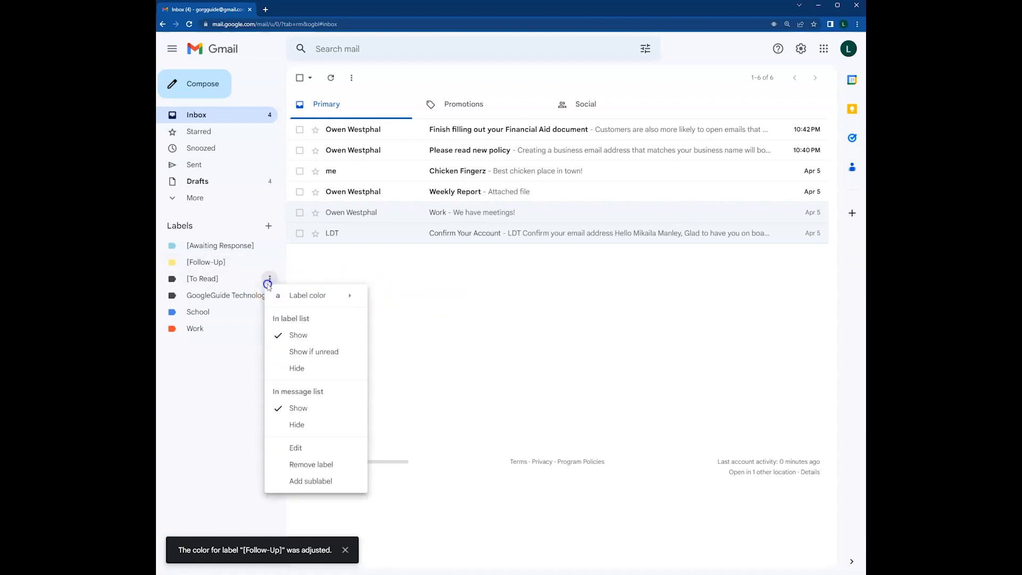
mouse_move(283, 293)
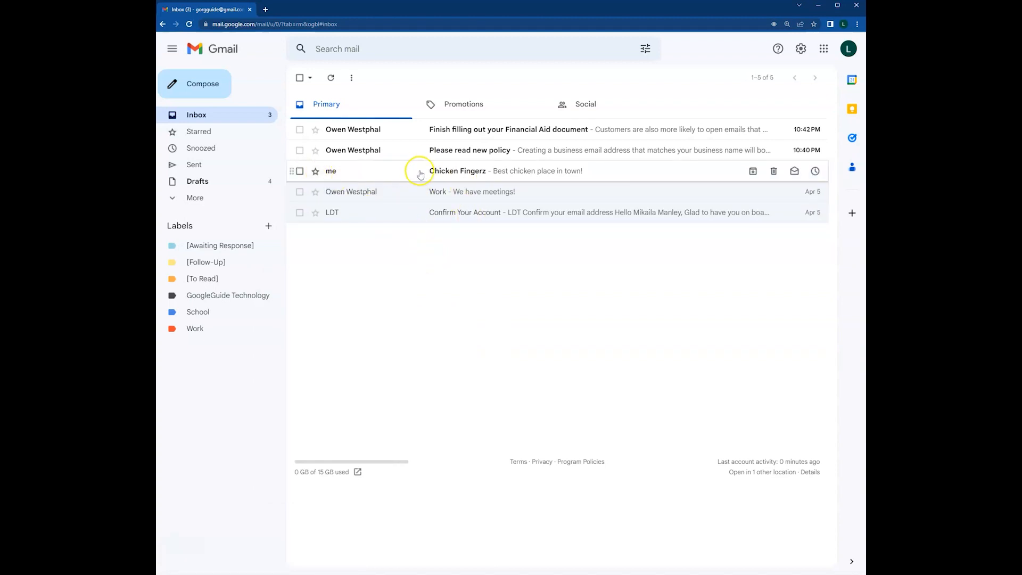
Reply to the Chicken Fingerz email asking where the place is.
click(592, 178)
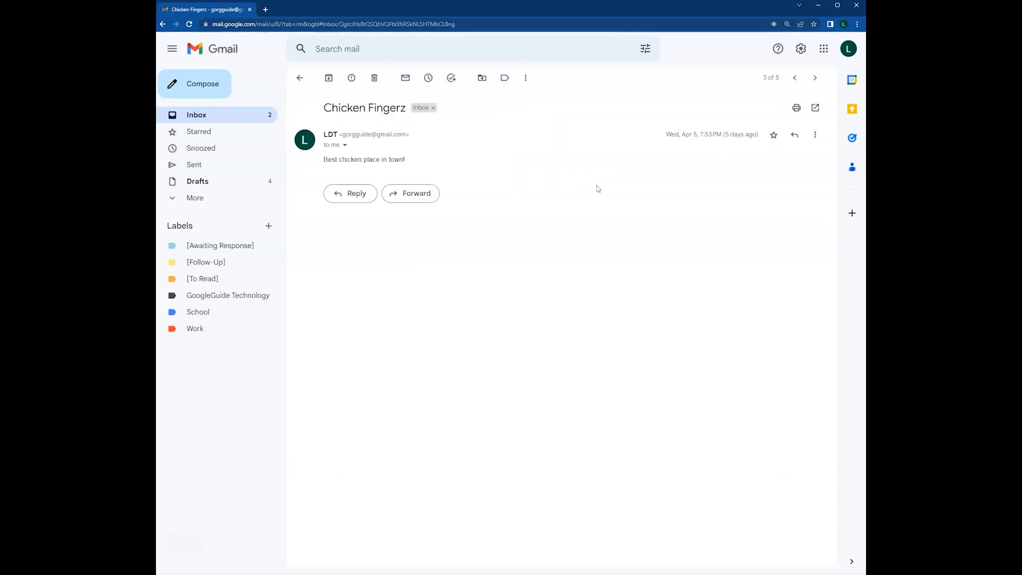
click(357, 197)
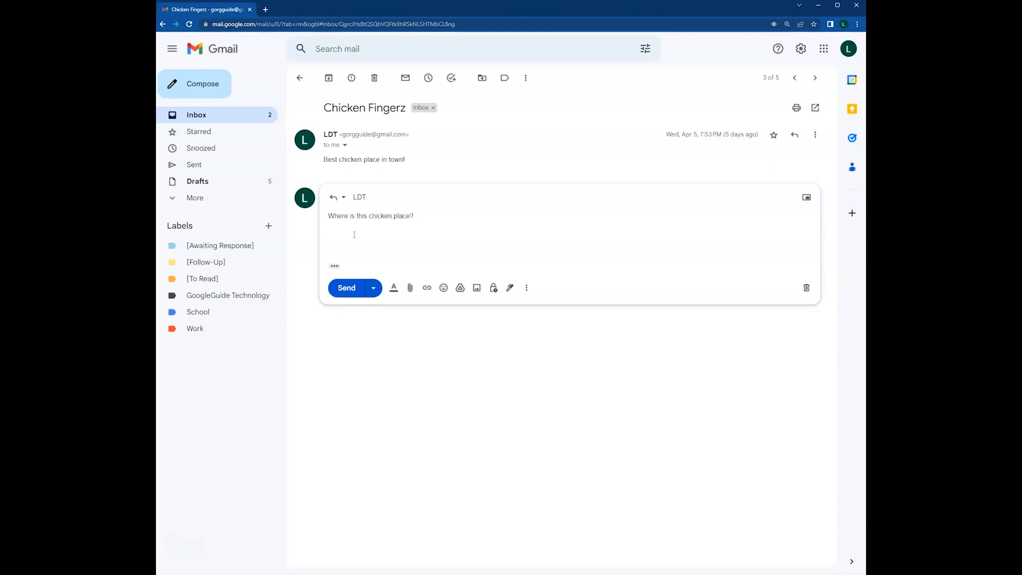
click(345, 286)
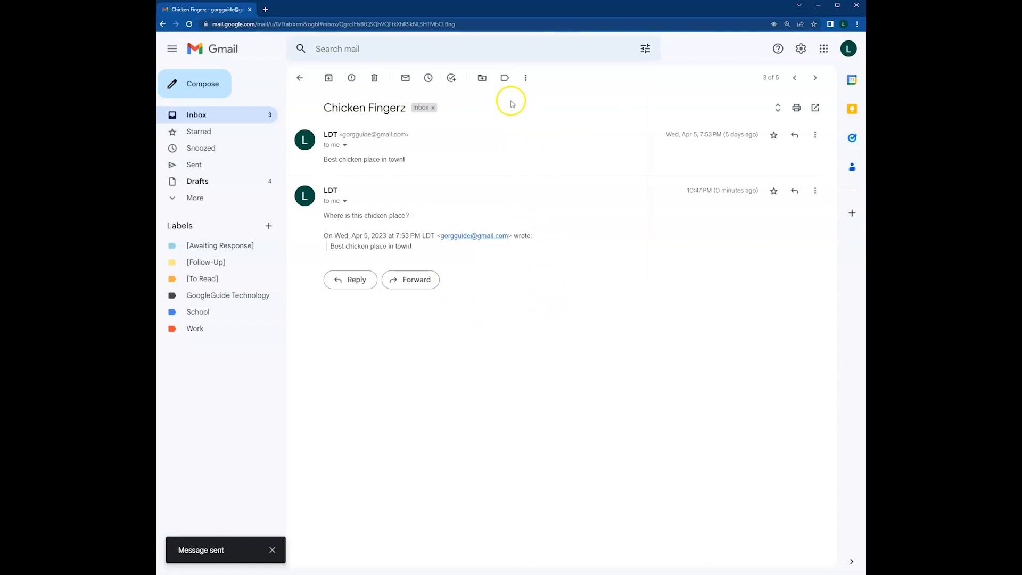
Tag the Chicken Fingerz conversation [Awaiting Response] and go back to the inbox.
click(504, 78)
click(516, 137)
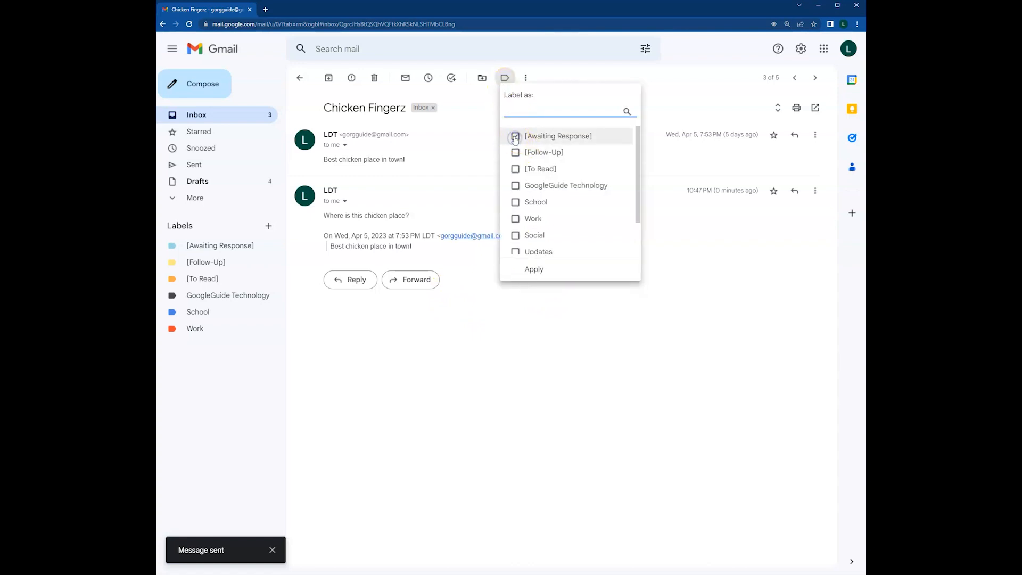
click(541, 271)
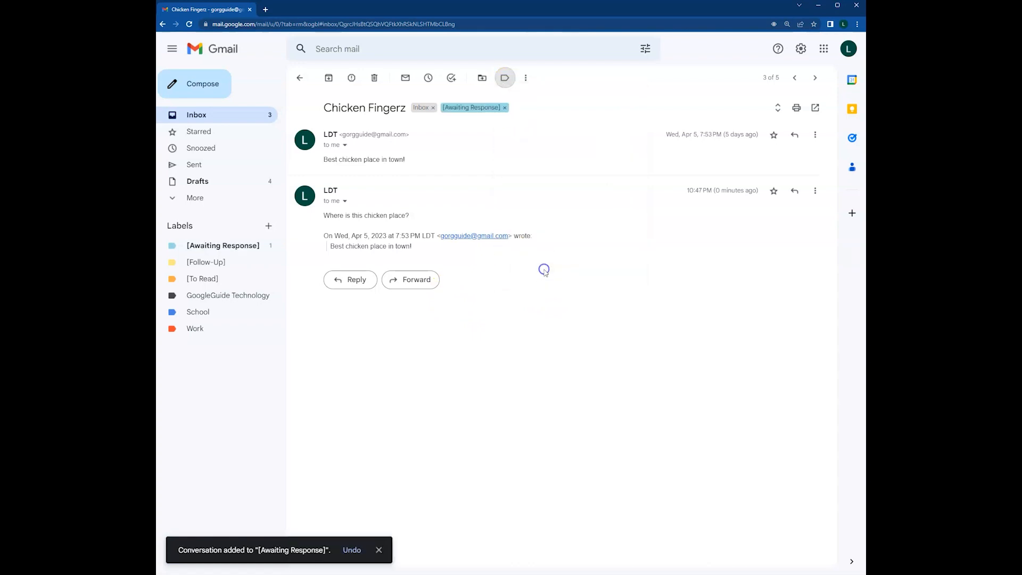
click(300, 78)
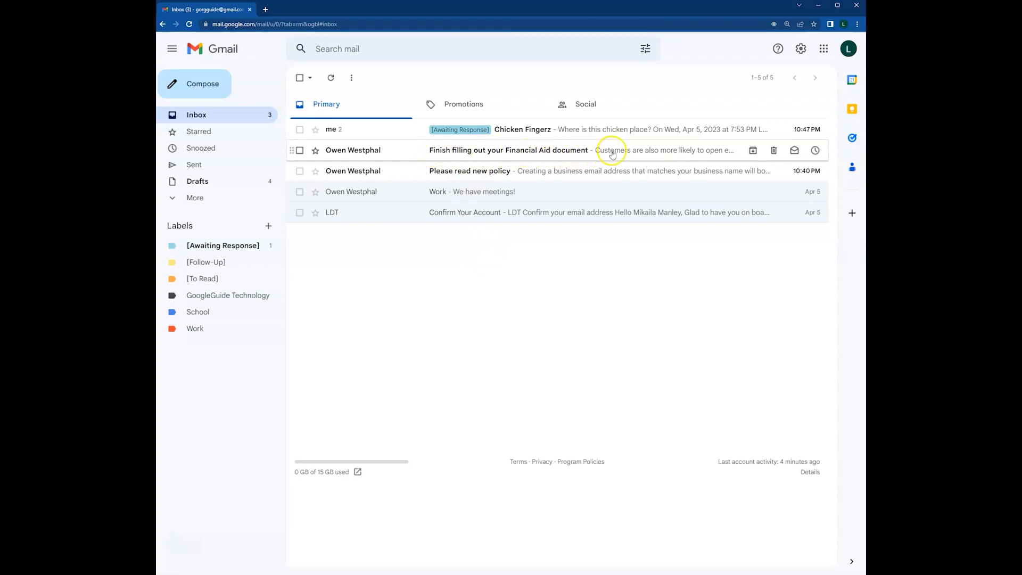
Label the Financial Aid document email [Follow-Up].
click(300, 151)
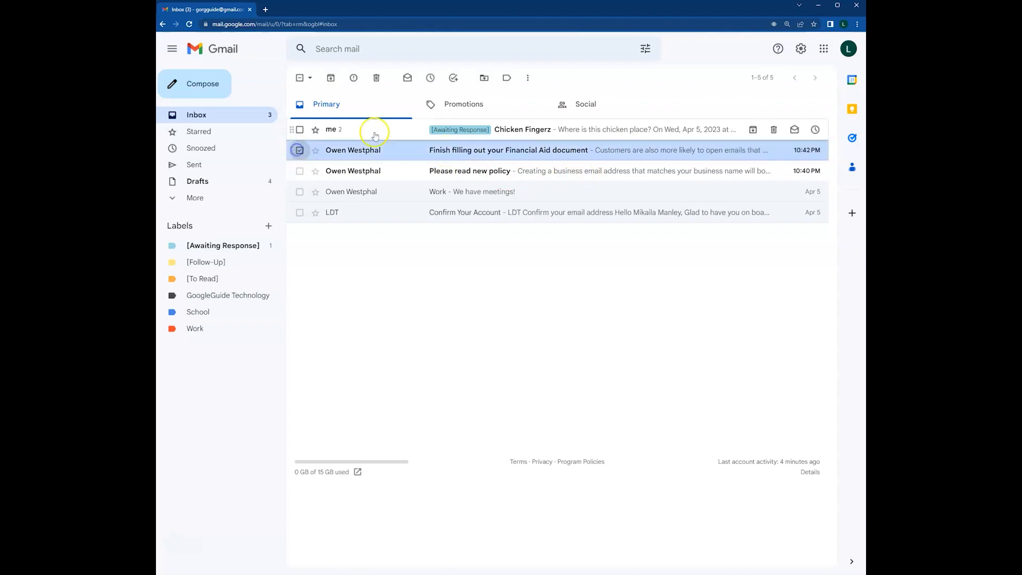
click(506, 77)
click(543, 153)
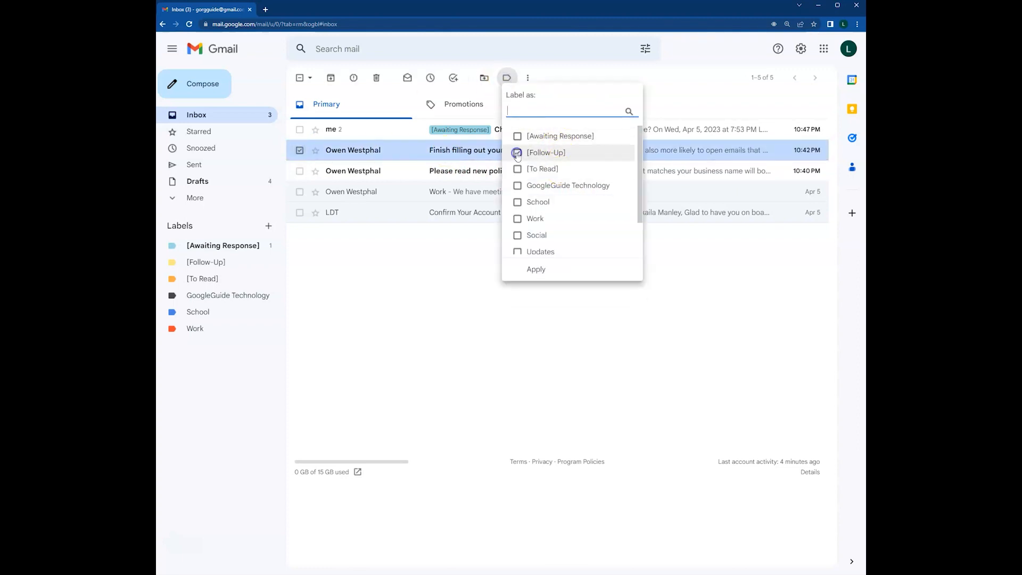
click(533, 270)
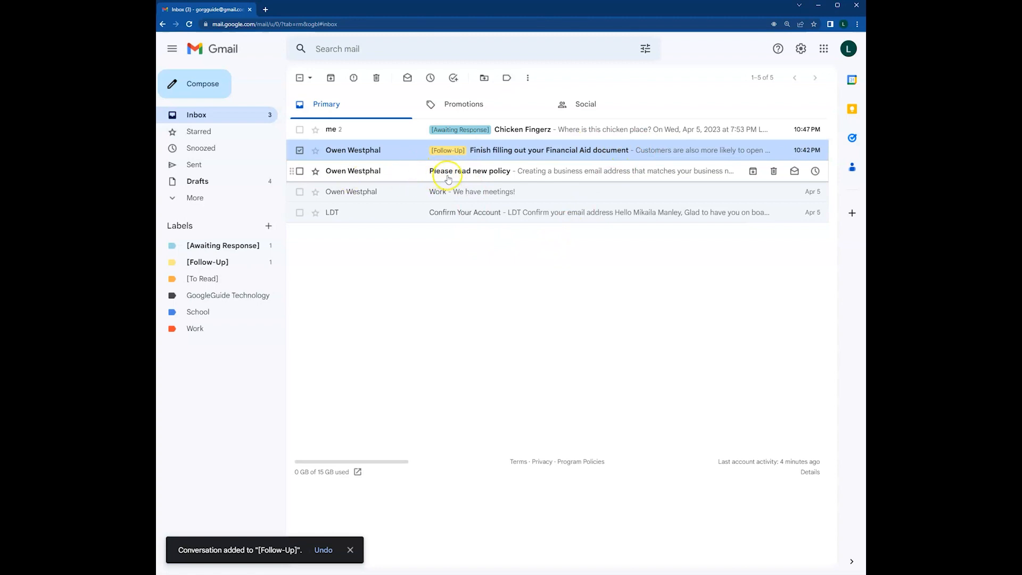
Label the 'Please read new policy' email [To Read] and return to the inbox.
click(504, 177)
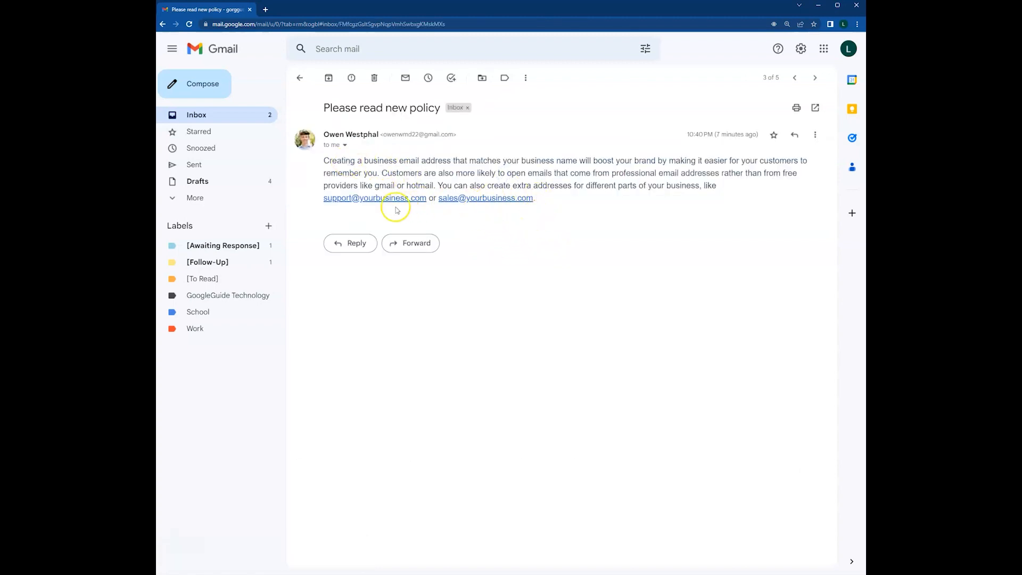
click(504, 77)
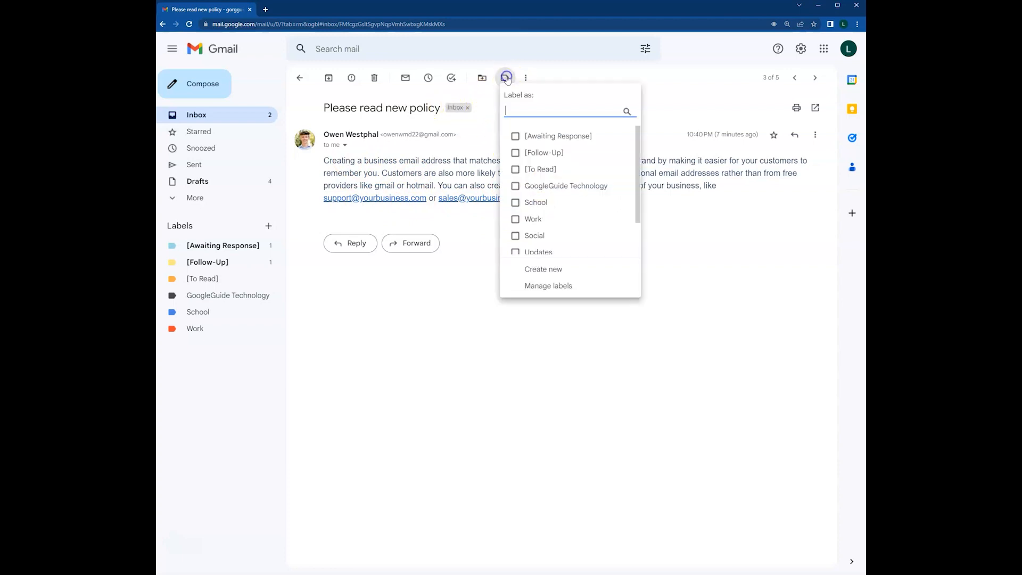
click(517, 170)
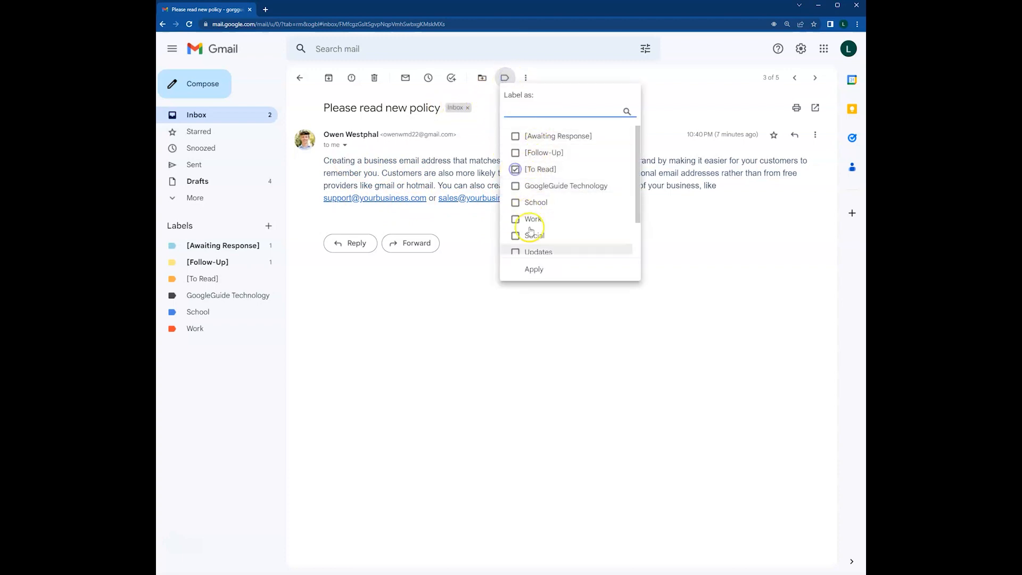
click(531, 272)
click(299, 77)
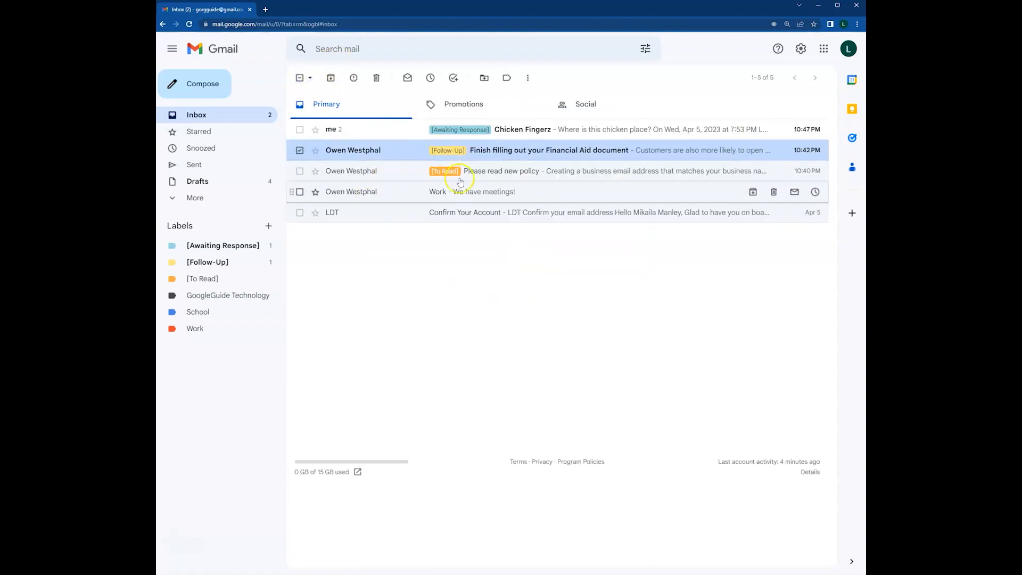
click(467, 255)
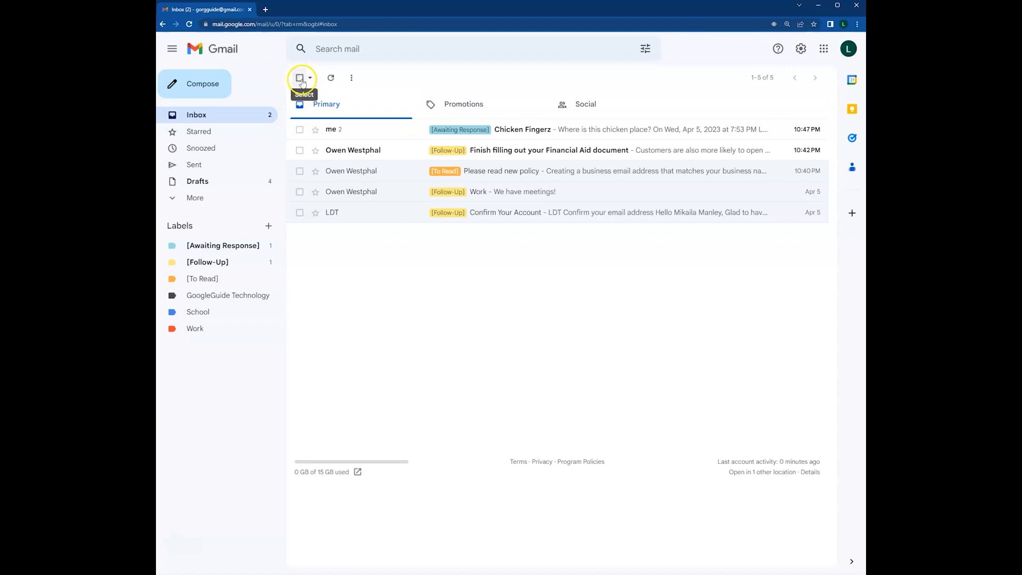
Select all five labelled inbox conversations and archive them.
click(301, 79)
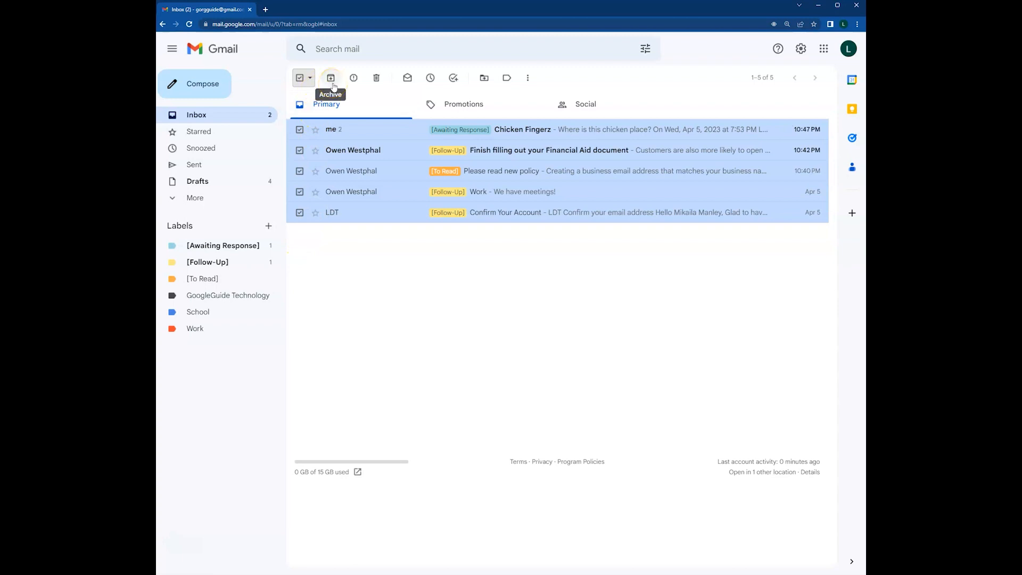
click(331, 78)
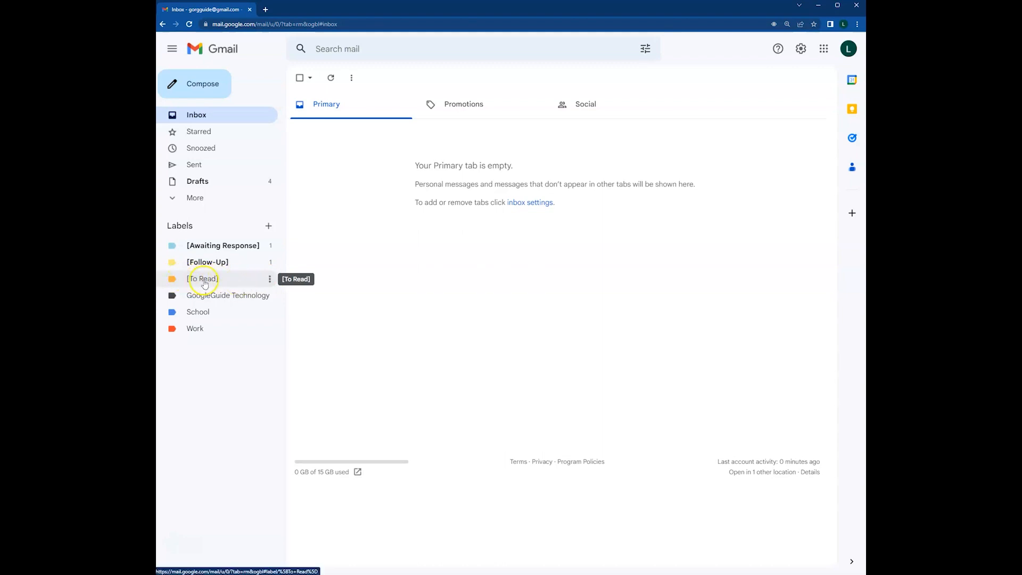
Remove [To Read] from the 'Please read new policy' email, then view the [Follow-Up] conversations.
click(226, 281)
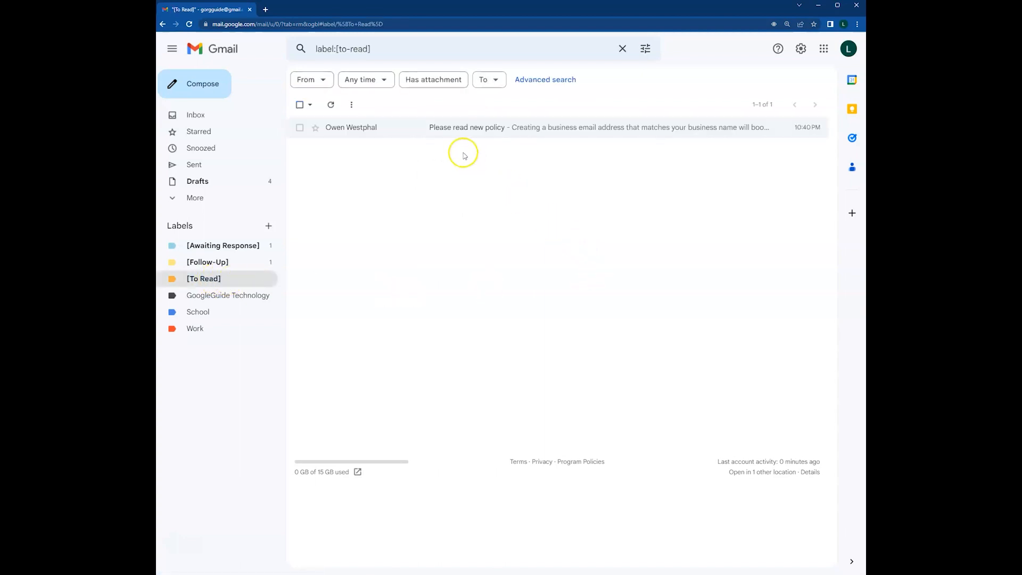
click(412, 130)
drag(328, 162, 695, 197)
click(605, 200)
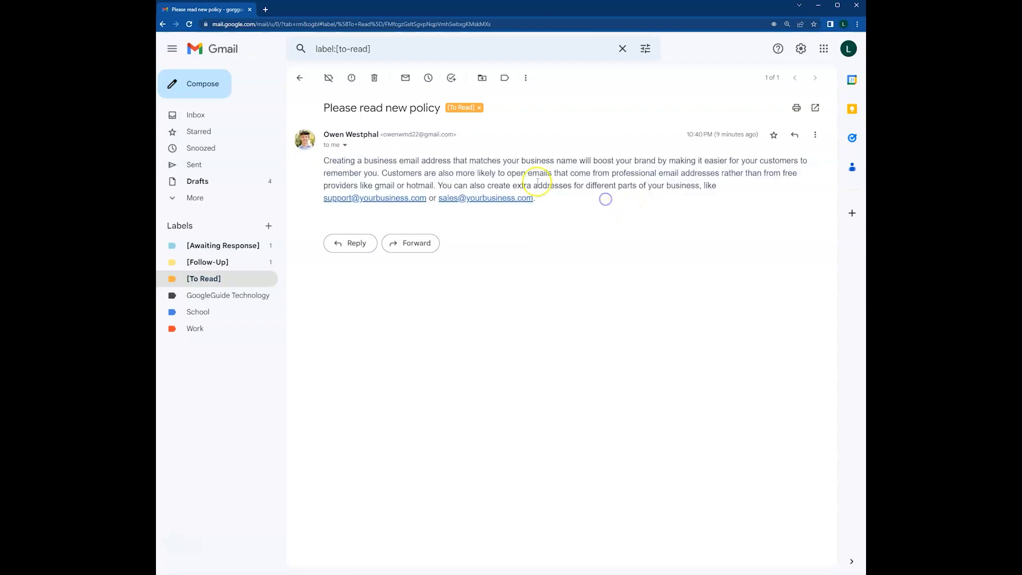
click(479, 107)
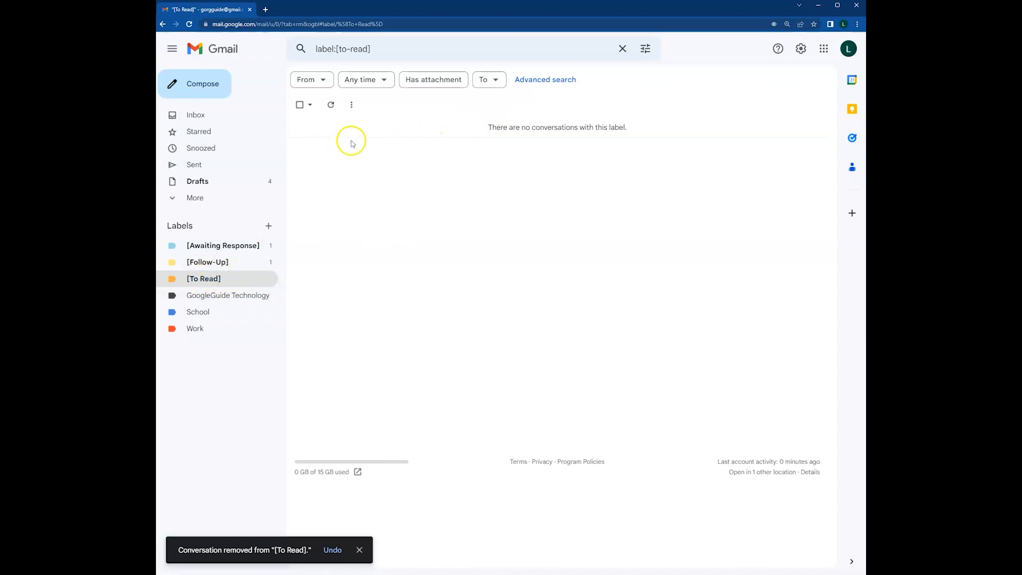
click(239, 265)
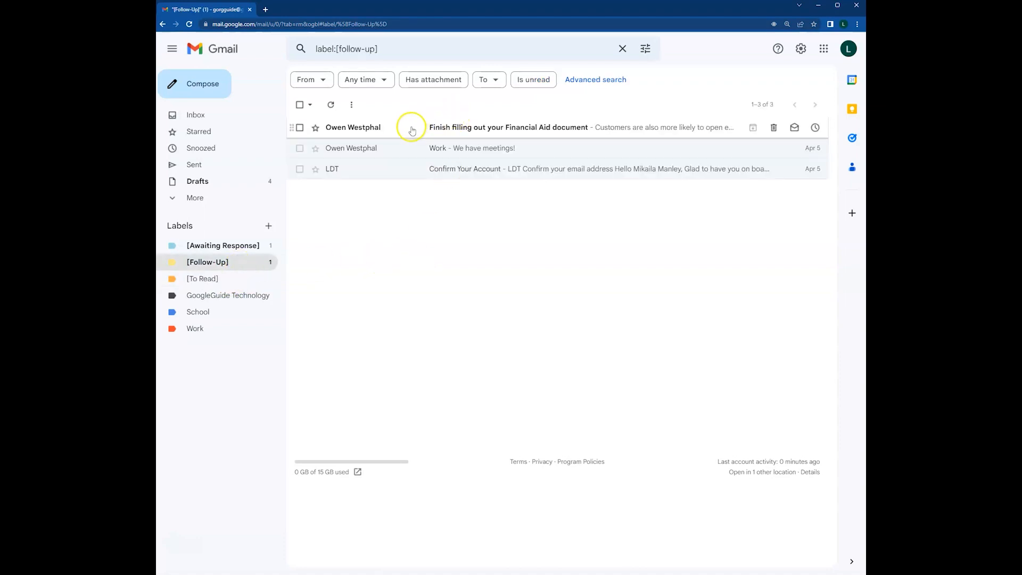
Remove the [Follow-Up] label from the Financial Aid, Work meetings and Confirm Your Account emails.
click(411, 127)
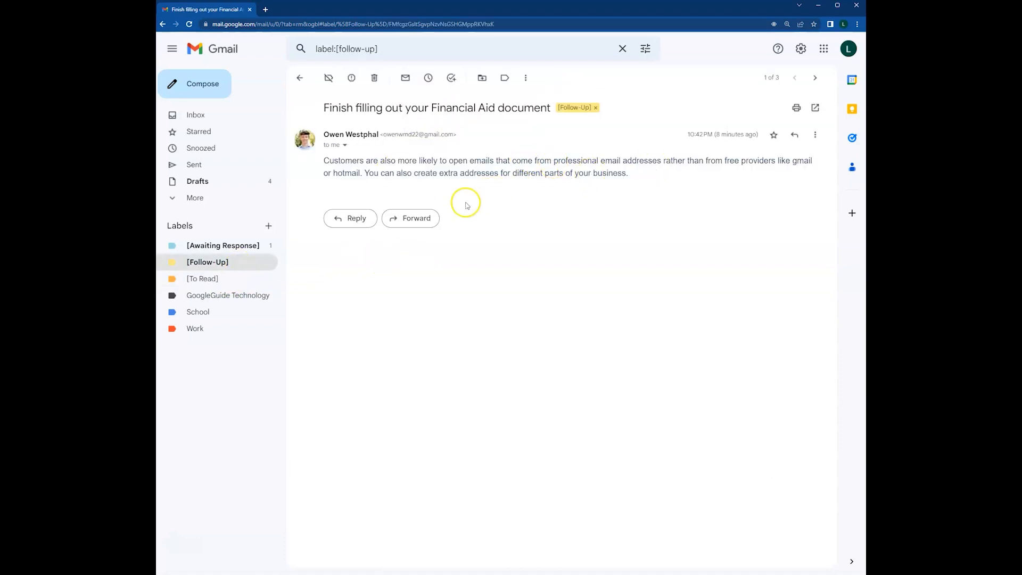
click(596, 108)
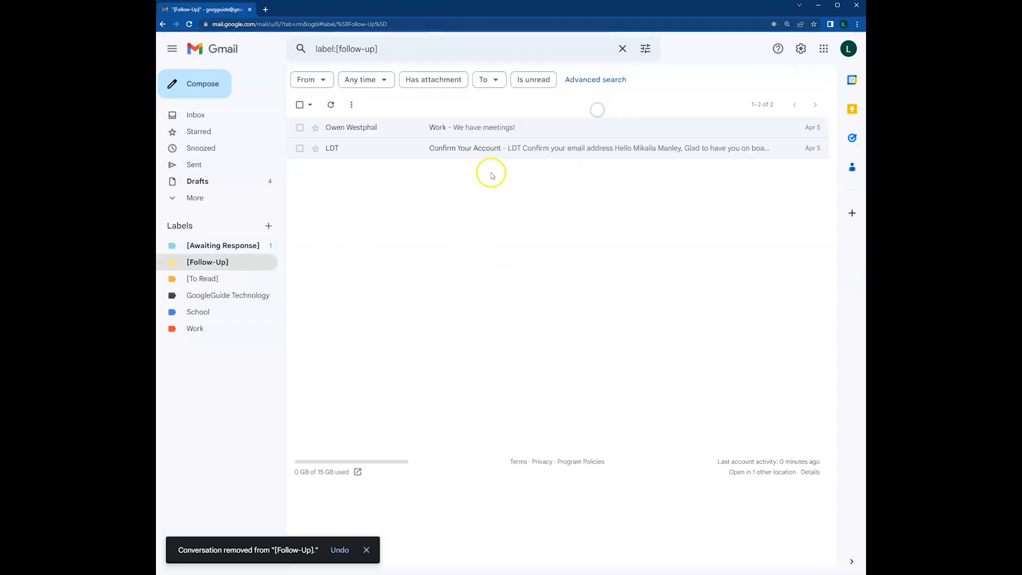
click(392, 132)
click(394, 107)
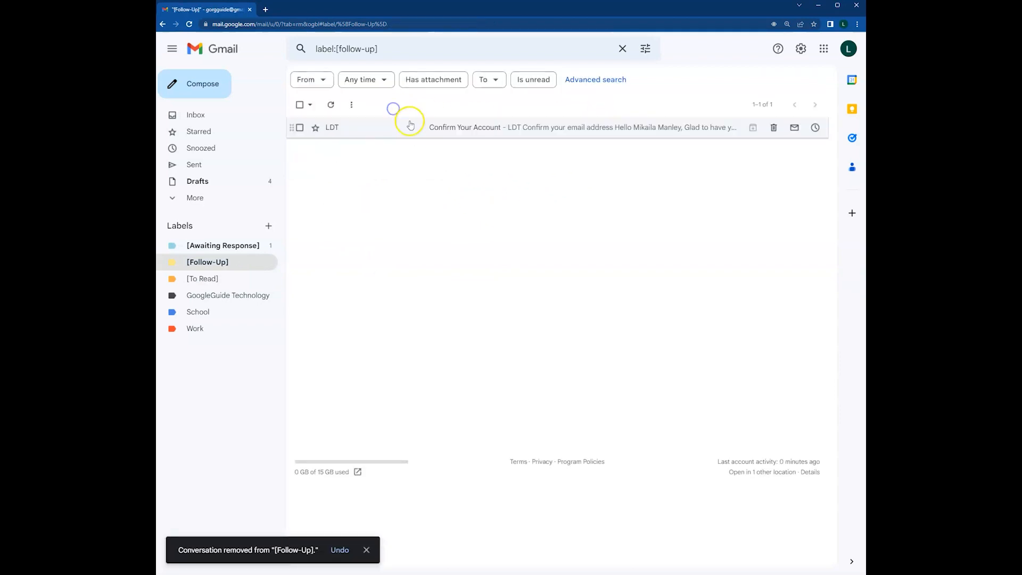
click(396, 129)
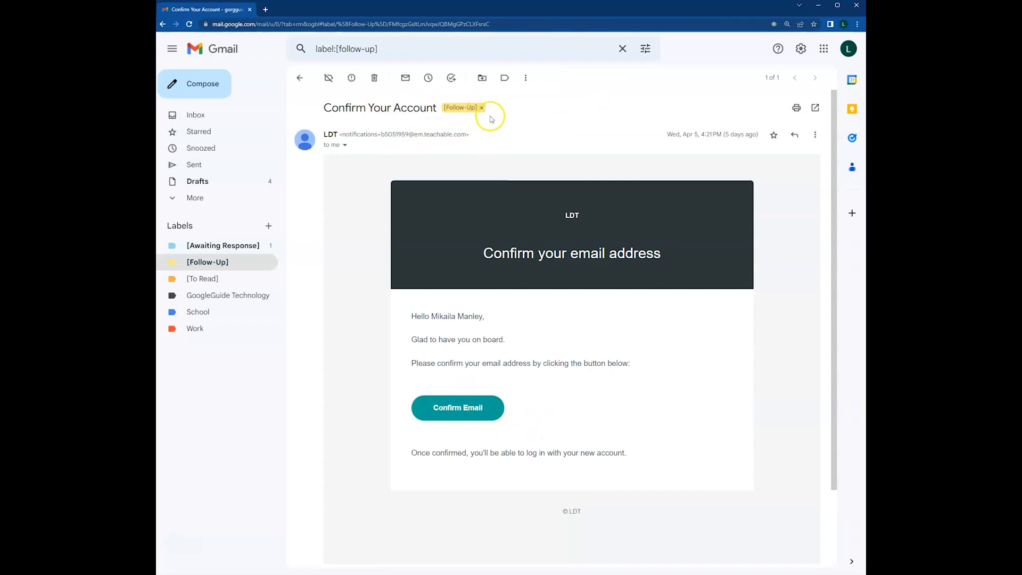
click(481, 107)
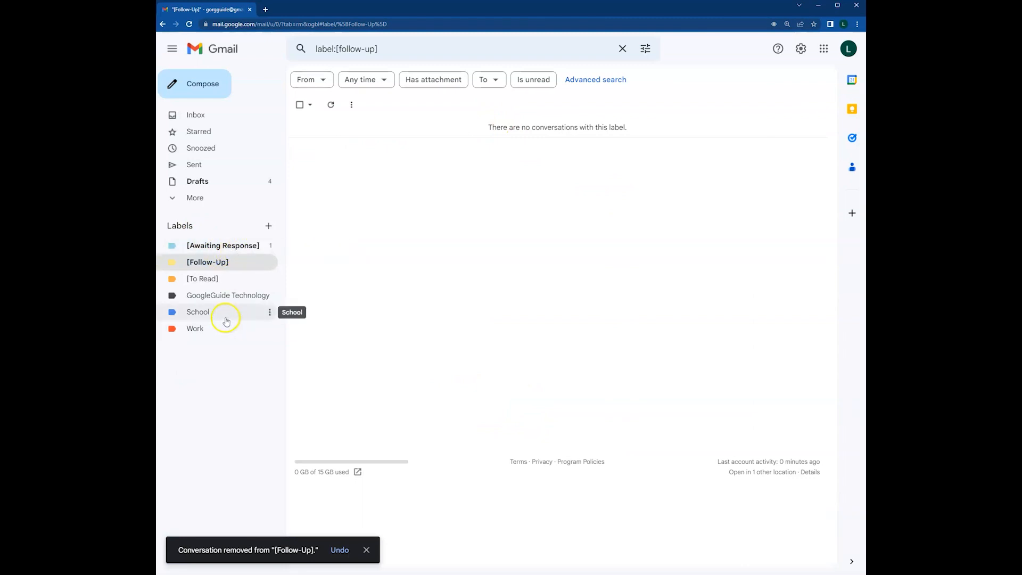
click(226, 245)
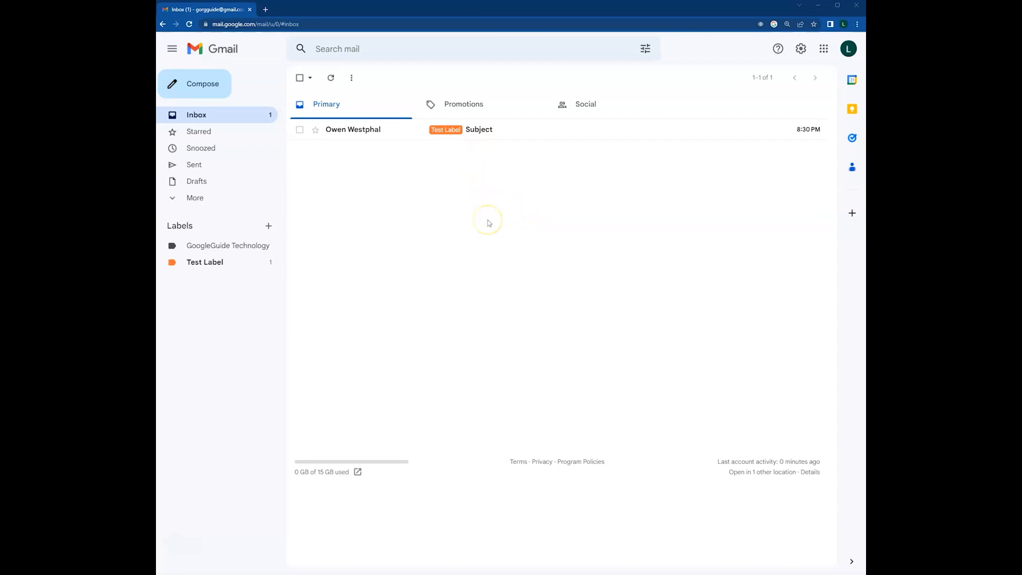
Trash the Test Label 'Subject' conversation, then undo the deletion.
click(300, 129)
click(377, 78)
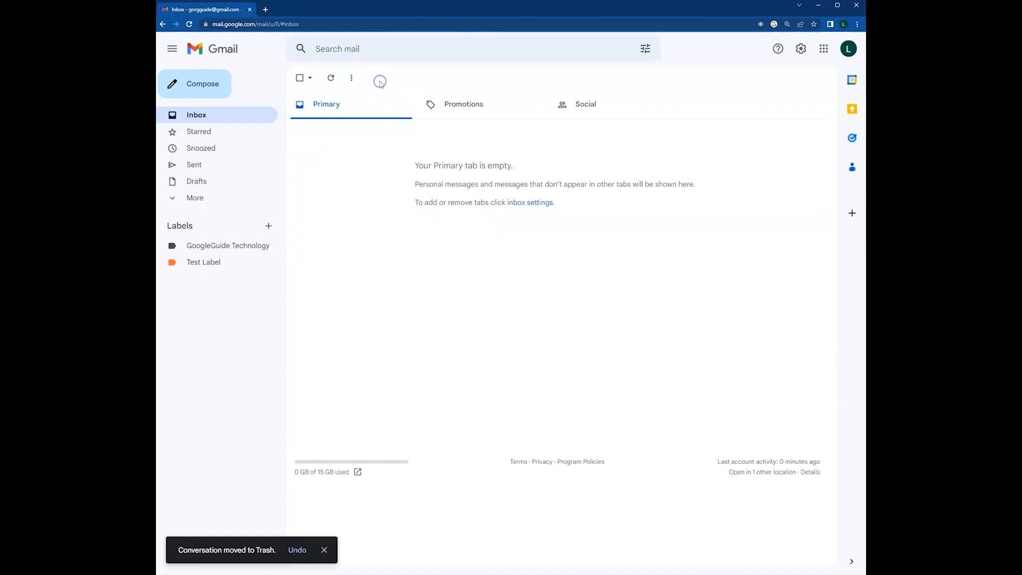
click(297, 551)
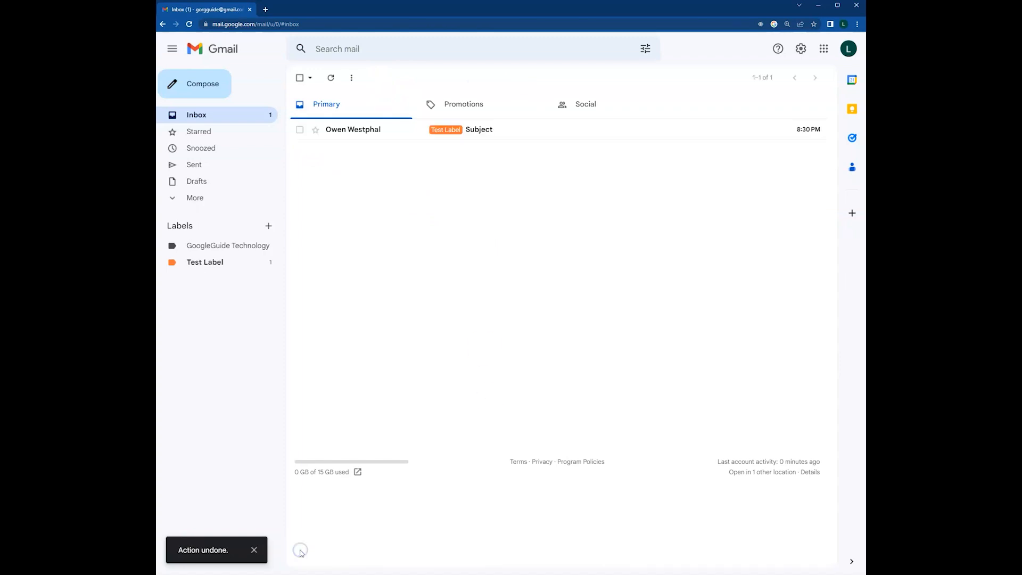
Archive the conversation, undo it, then archive it again to empty the Primary inbox.
click(299, 131)
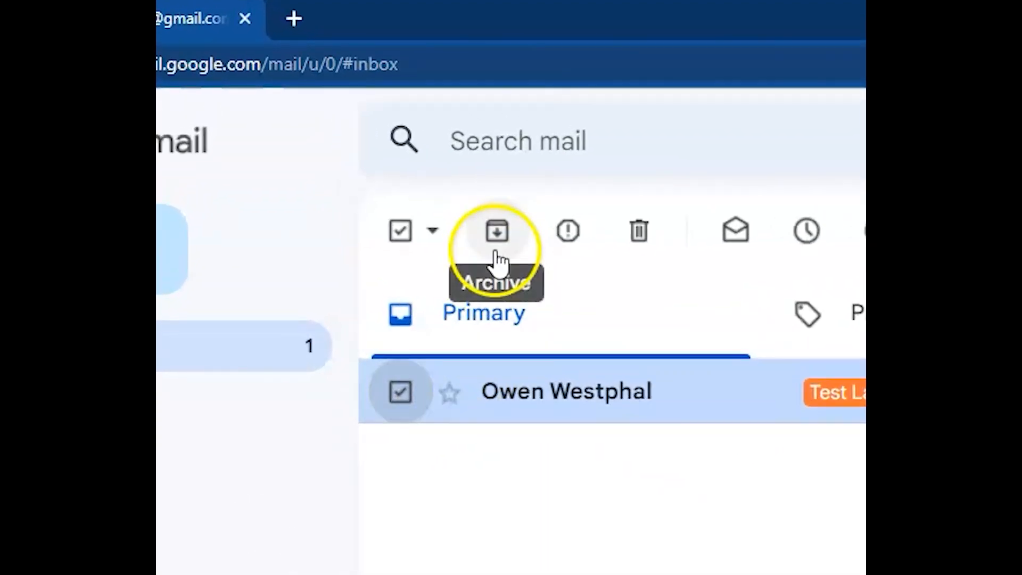
click(497, 231)
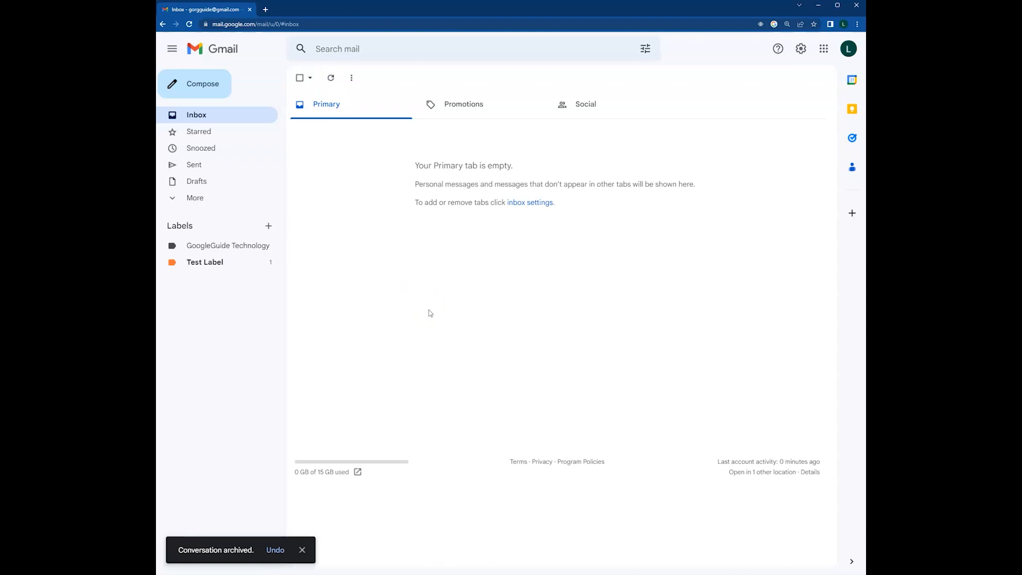
click(275, 550)
click(300, 129)
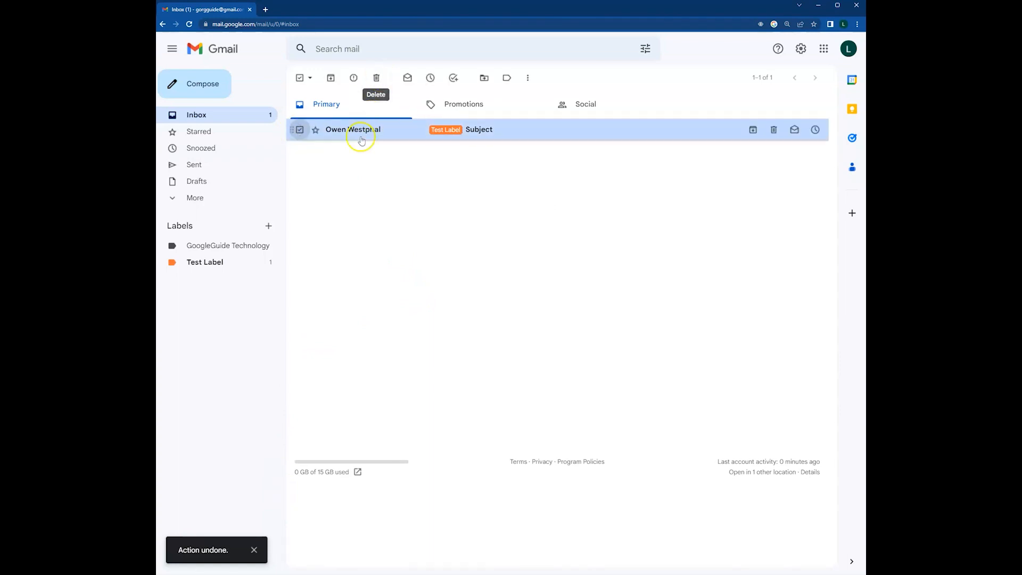
click(330, 78)
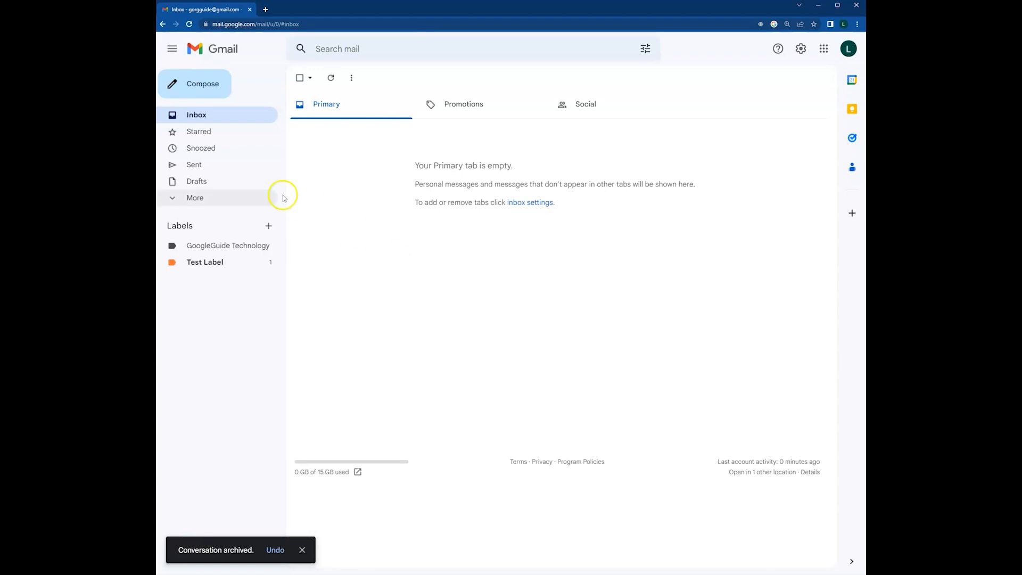
Expand the sidebar folders and open All Mail to find the archived Test Label conversation.
click(250, 198)
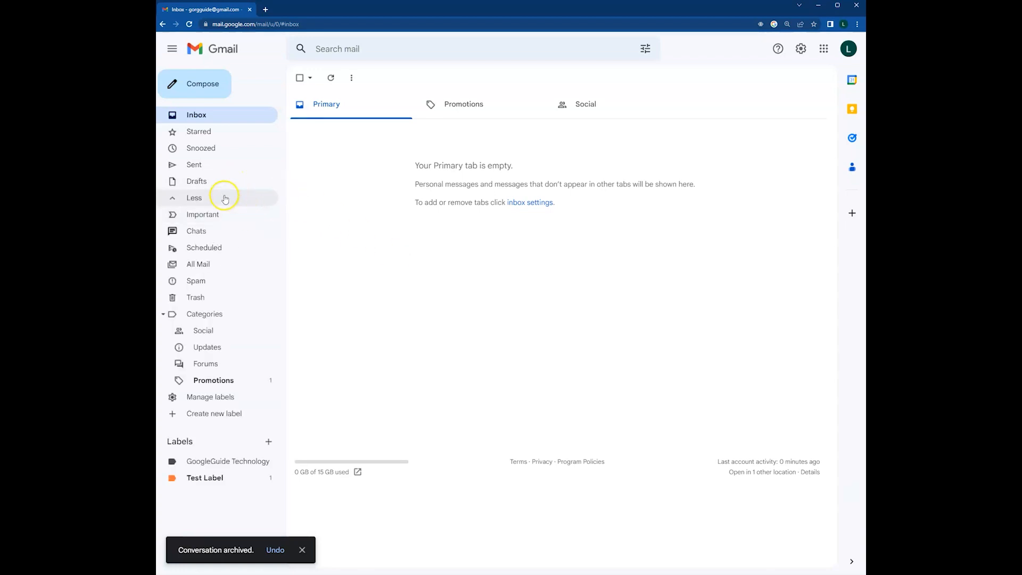
click(227, 201)
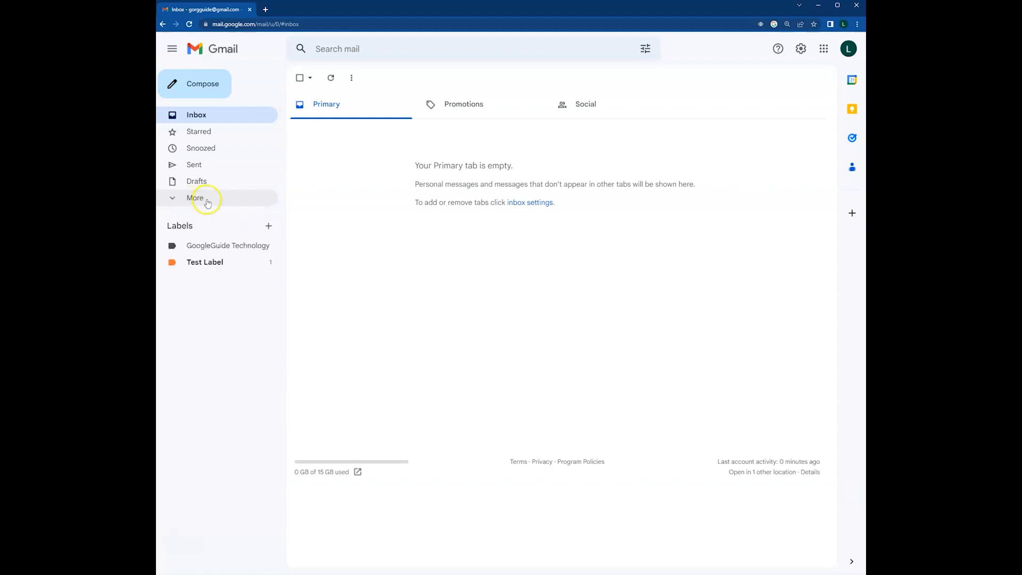
click(208, 201)
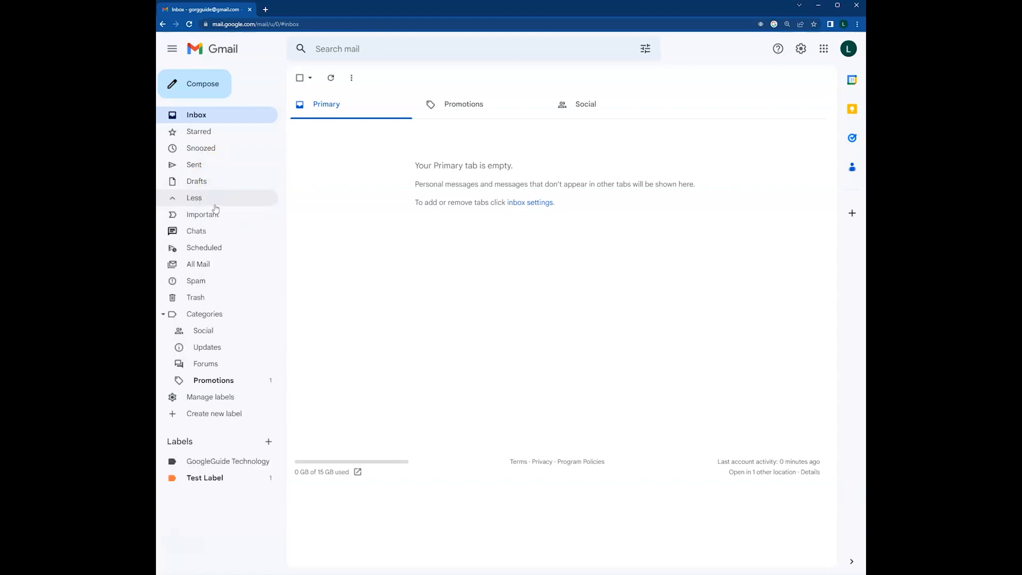
click(199, 265)
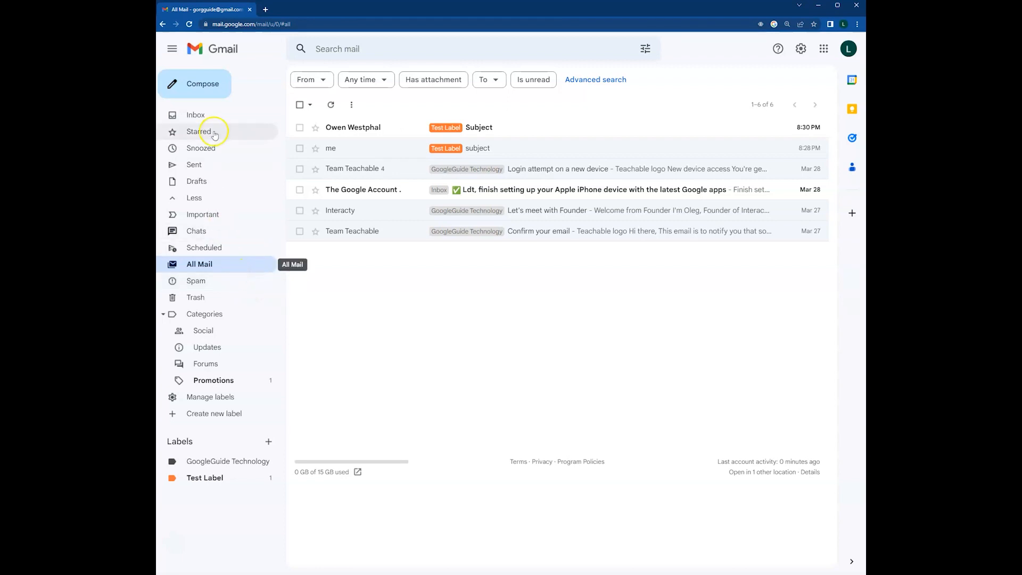
click(237, 255)
Open Trash, highlight its 30-day automatic deletion notice, and collapse the extra folders.
click(180, 303)
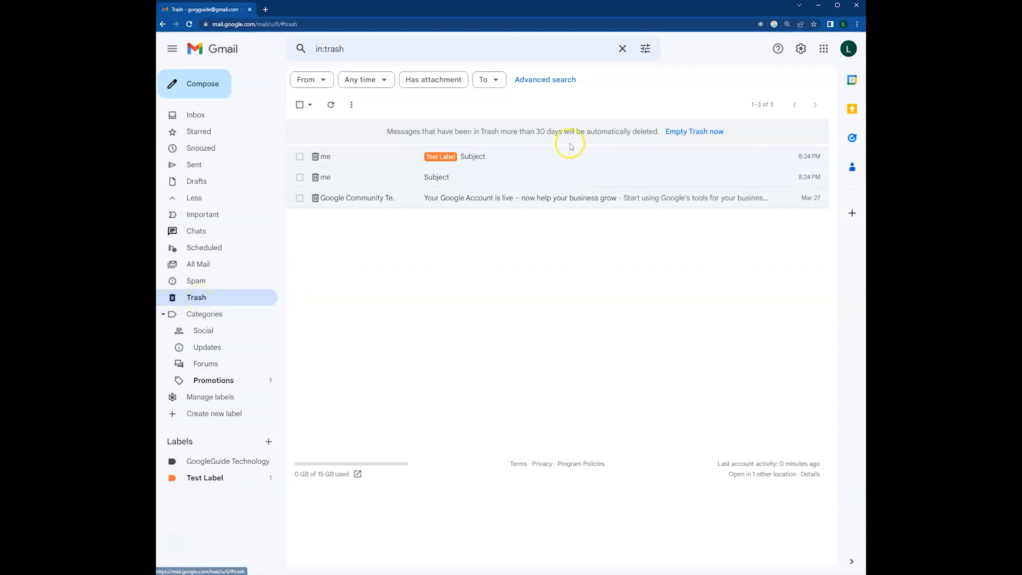
drag(535, 132, 563, 134)
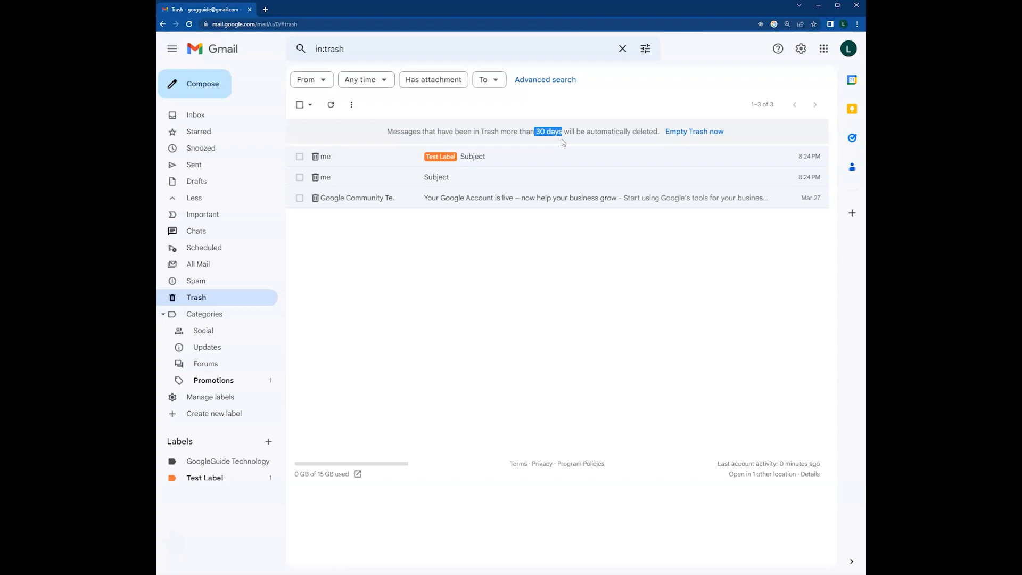
click(240, 202)
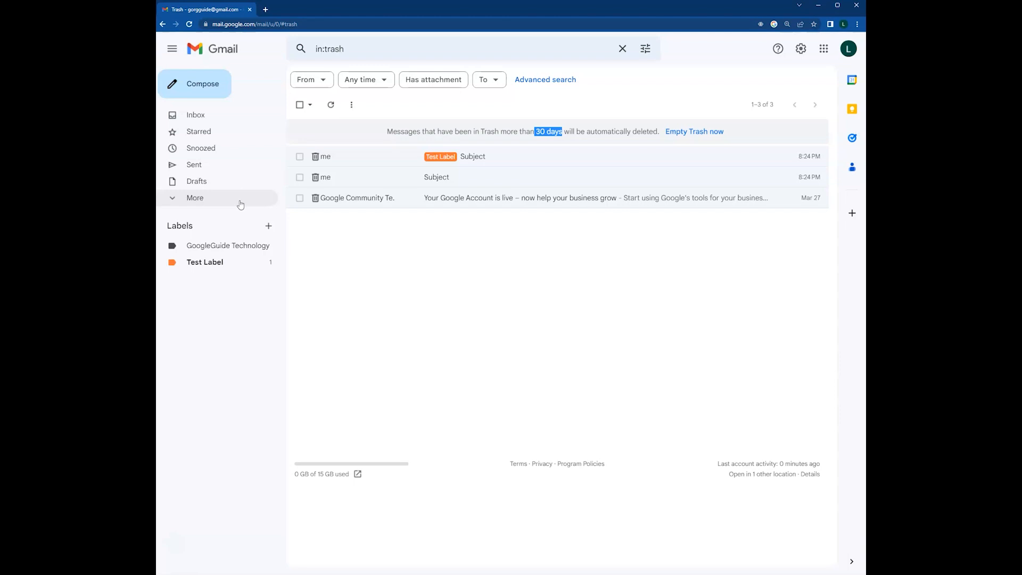
click(279, 251)
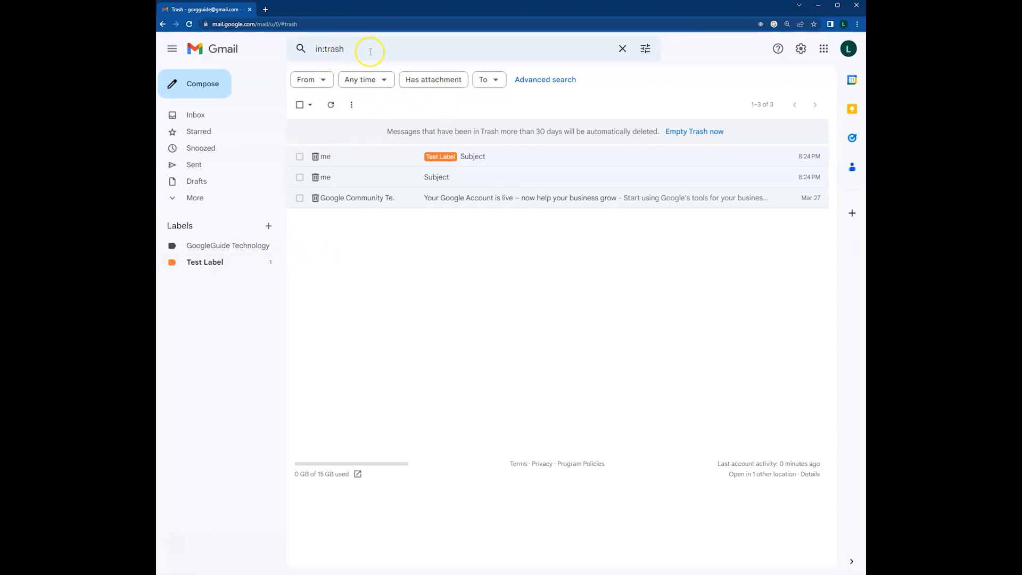